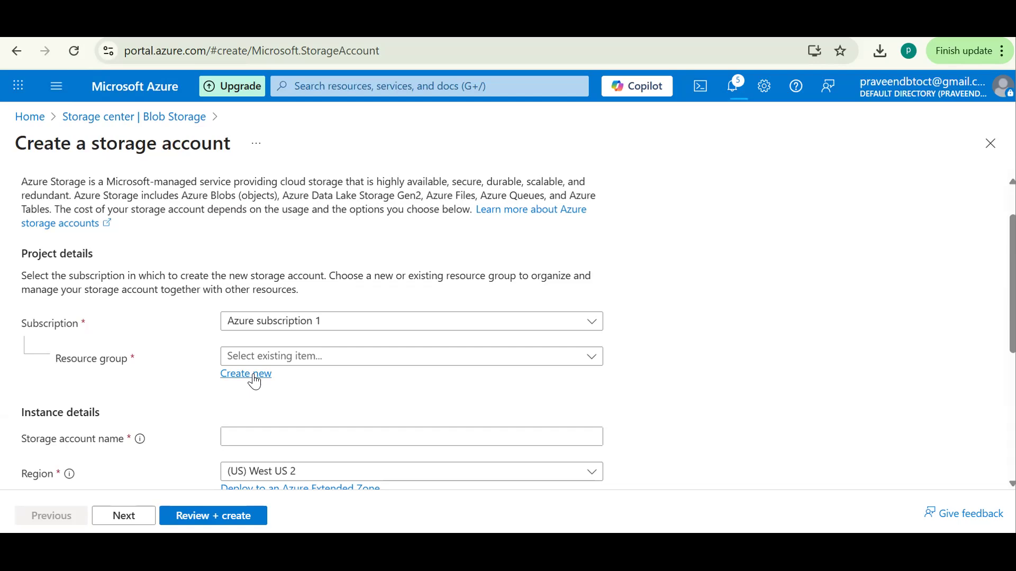
Create a new resource group named with the owner's first name followed by "-adf-trainer-rg"
type("p")
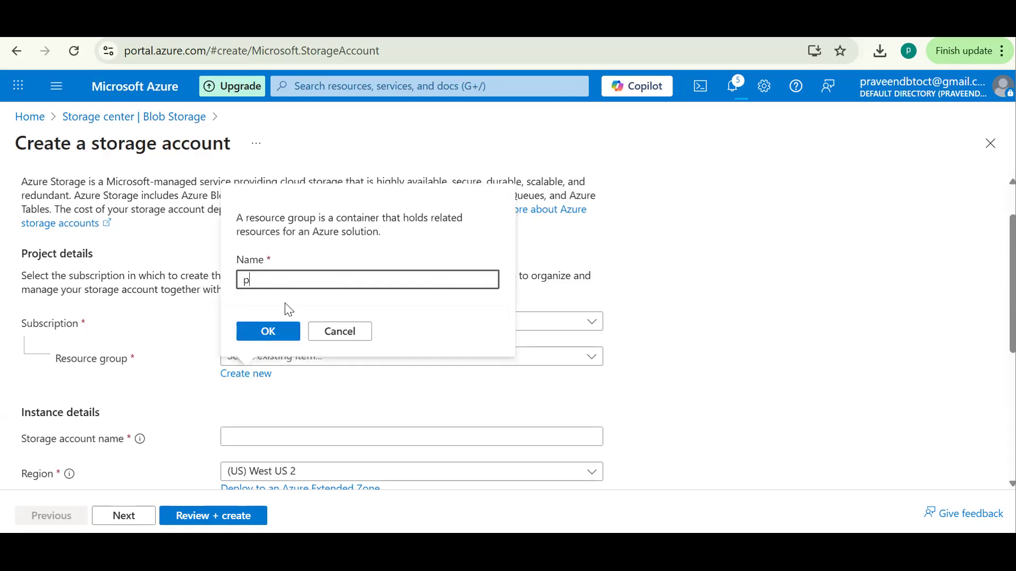
type("raveen-adf-trainer")
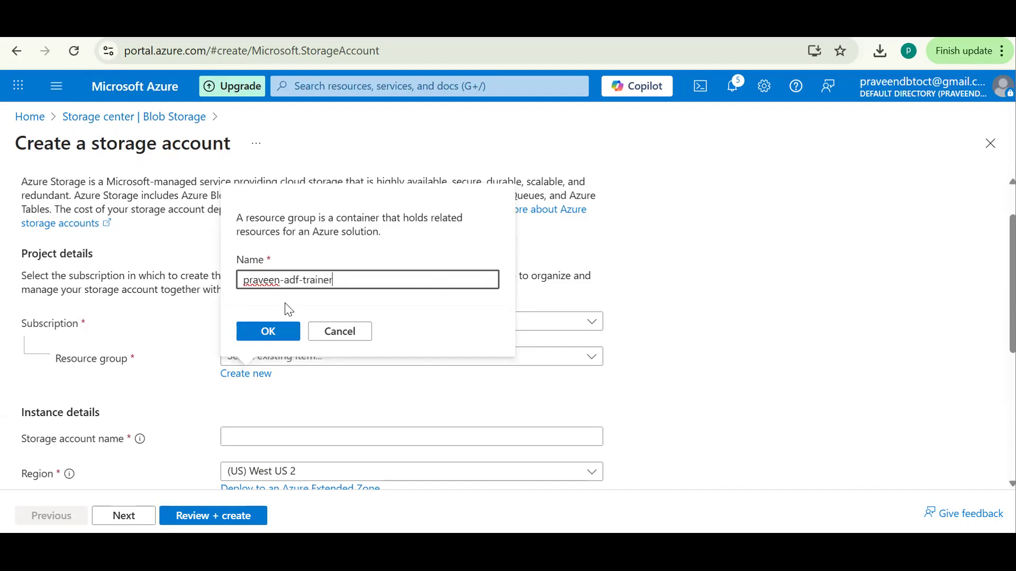
type("-rg")
left_click(286, 330)
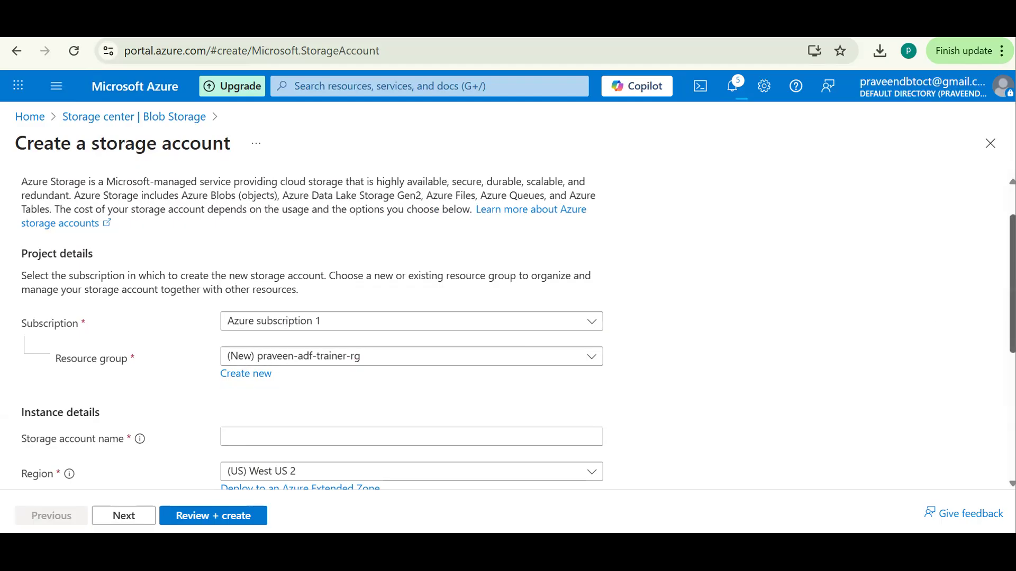
Enter a storage account name made of the owner's first name followed by "adftrainingstorage"
scroll(507, 331, "down", 1)
scroll(418, 338, "down", 2)
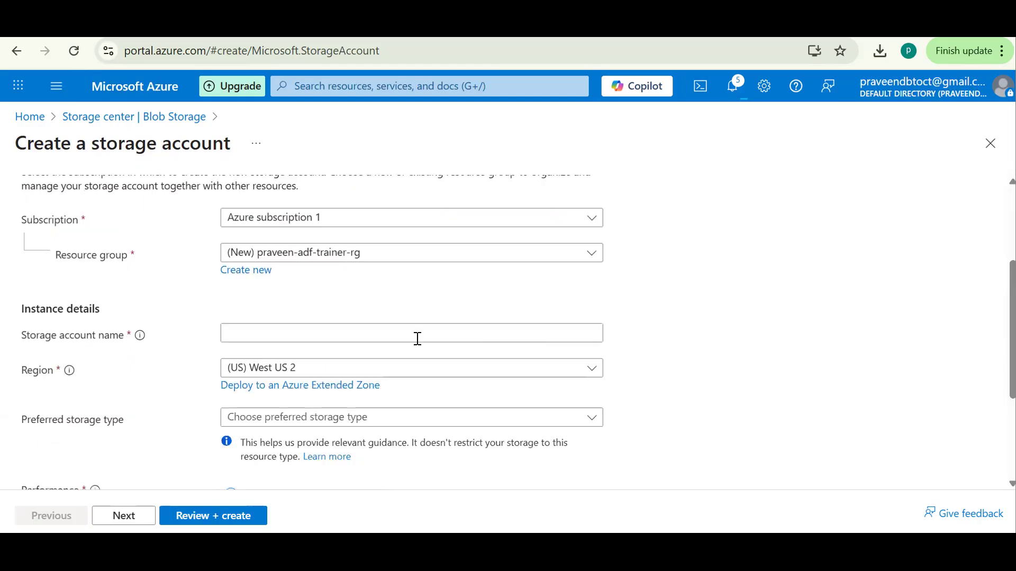
left_click(418, 339)
type("praveena")
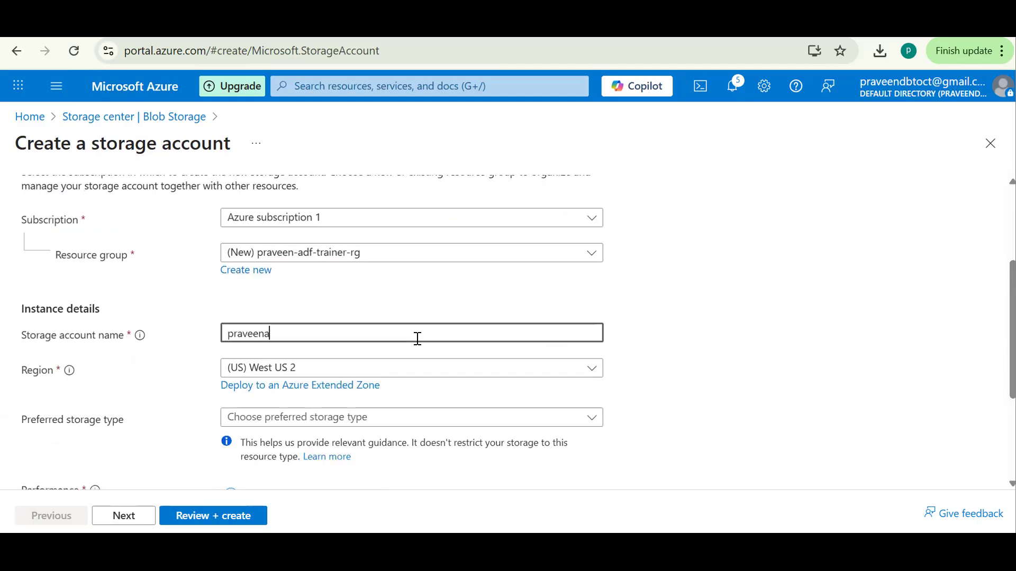
type("dftra")
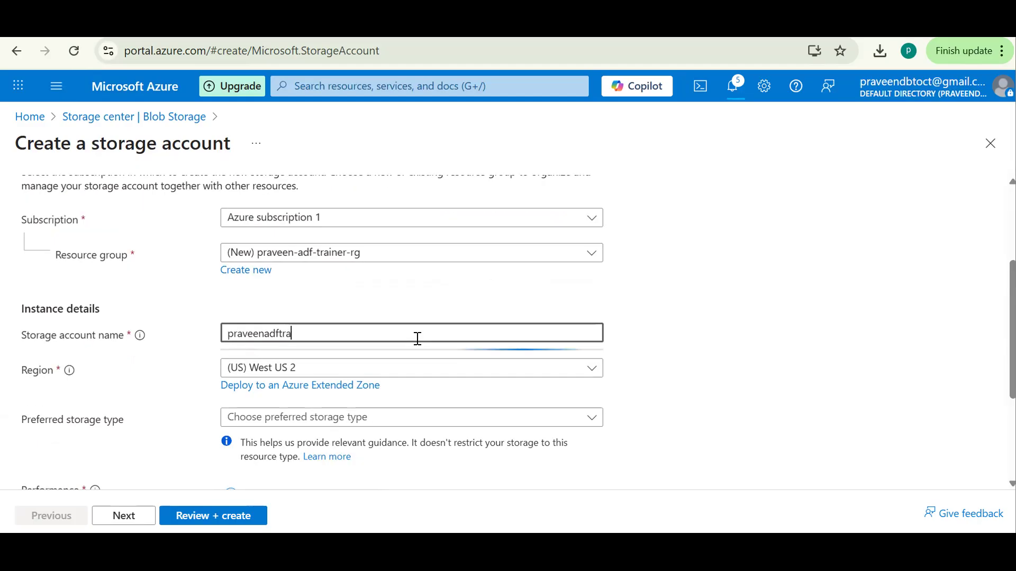
type("iningstor")
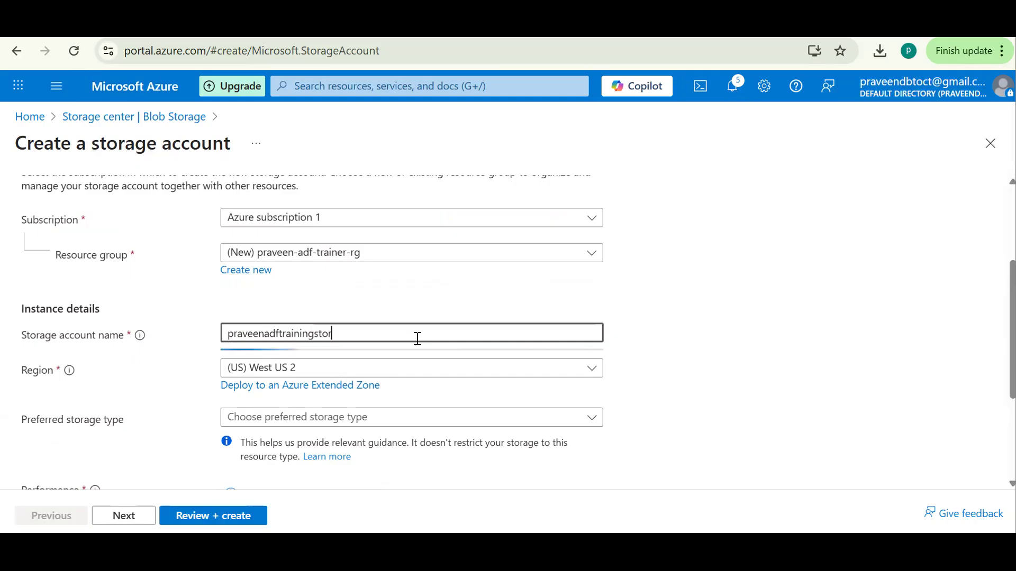
type("age")
left_click(329, 352)
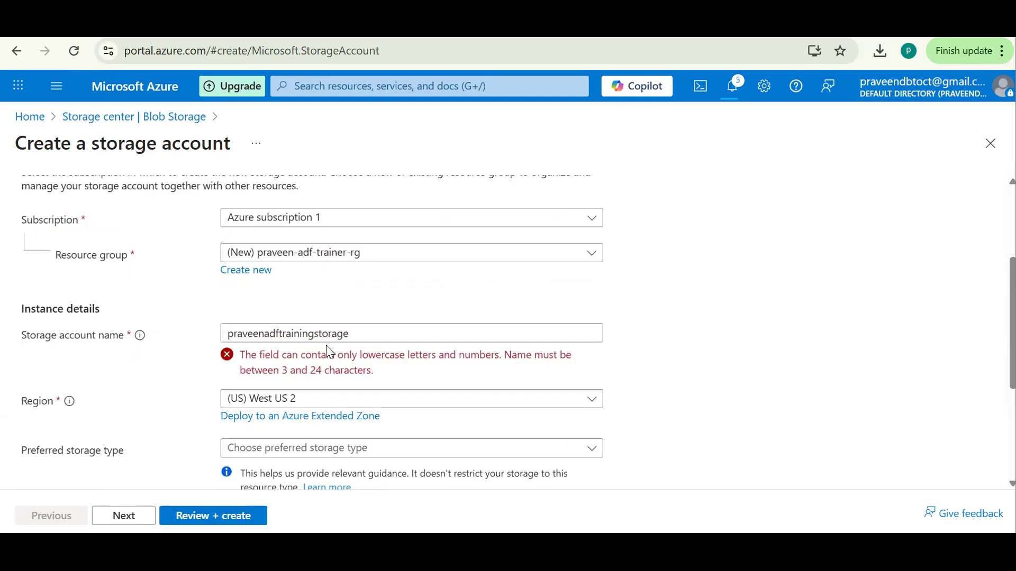
Shorten the storage account name by changing "training" to "trainer"
left_click(313, 335)
key("BackSpace")
key("BackSpace")
key("BackSpace")
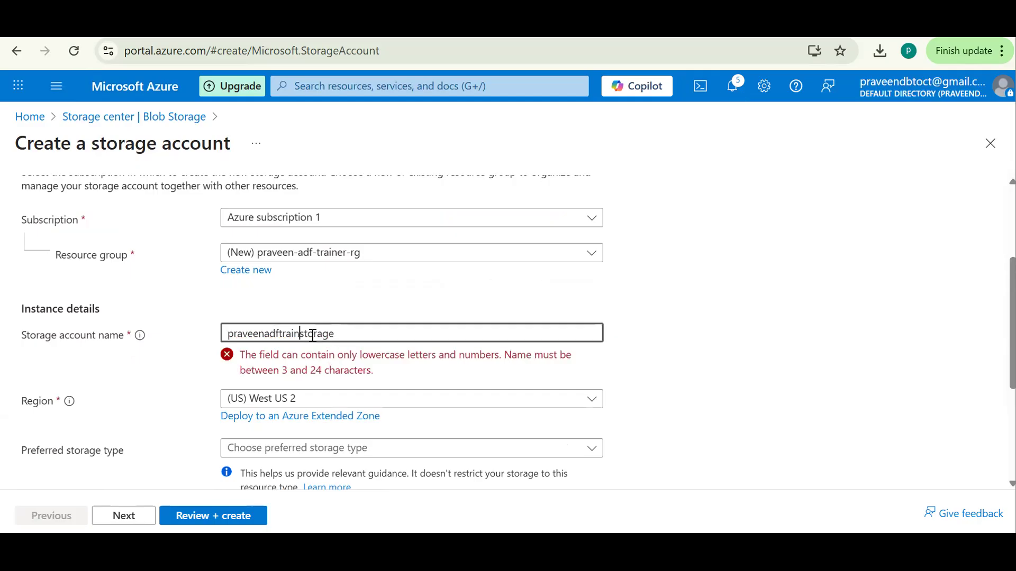
type("er")
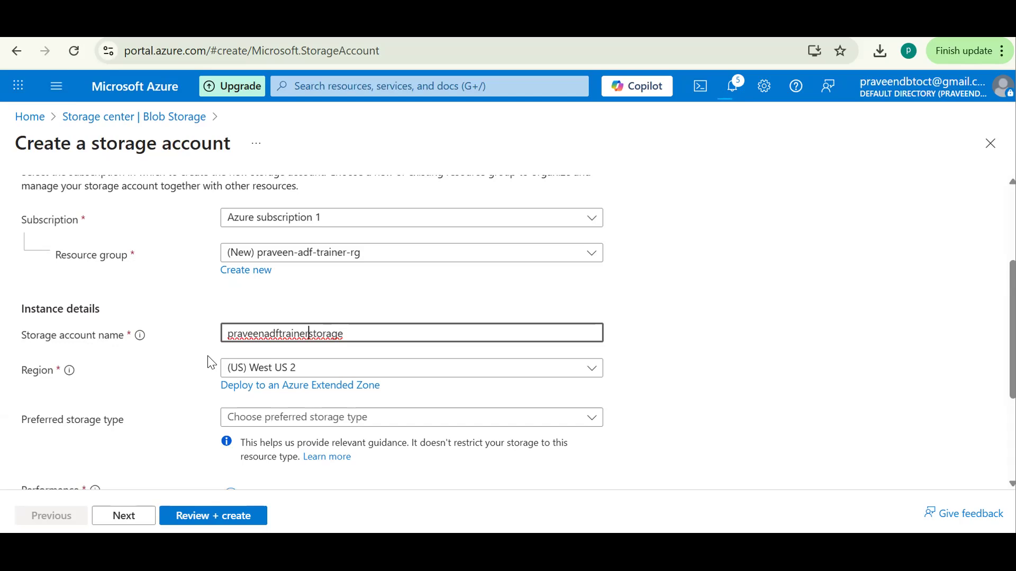
Set the region to (US) East US and the preferred storage type to Azure Blob Storage or Azure Data Lake Storage Gen 2
left_click(264, 374)
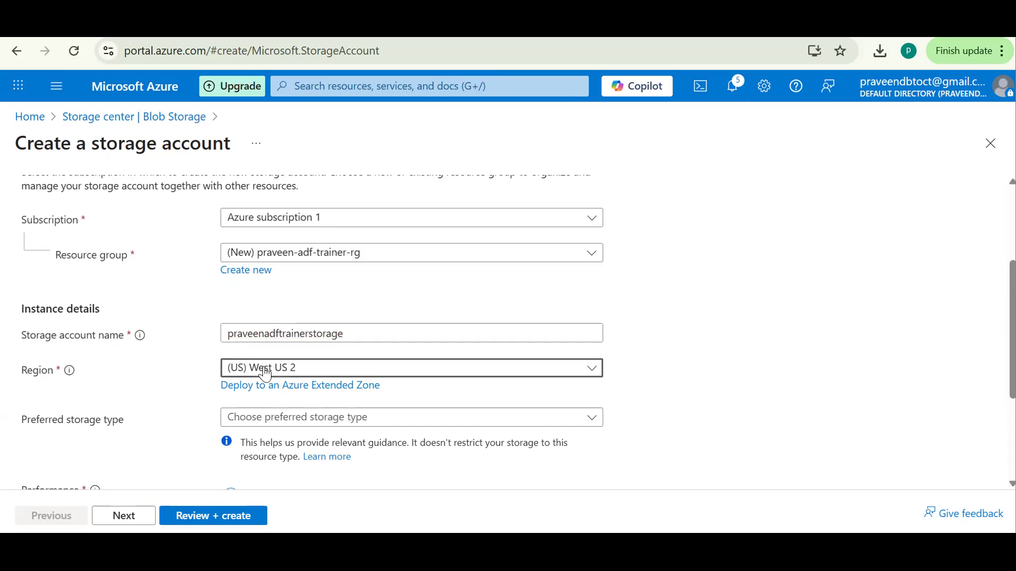
left_click(644, 330)
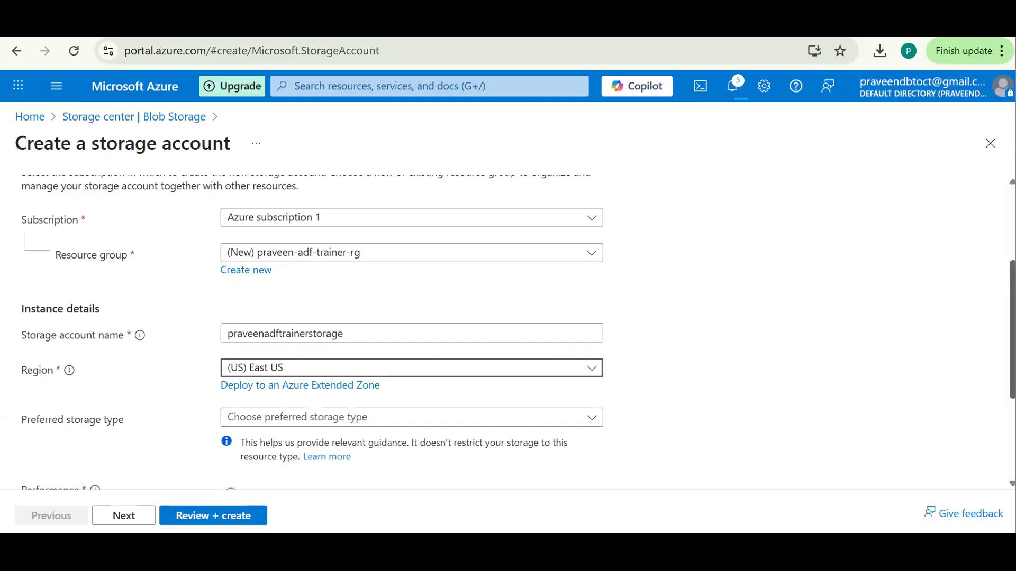
scroll(920, 358, "down", 3)
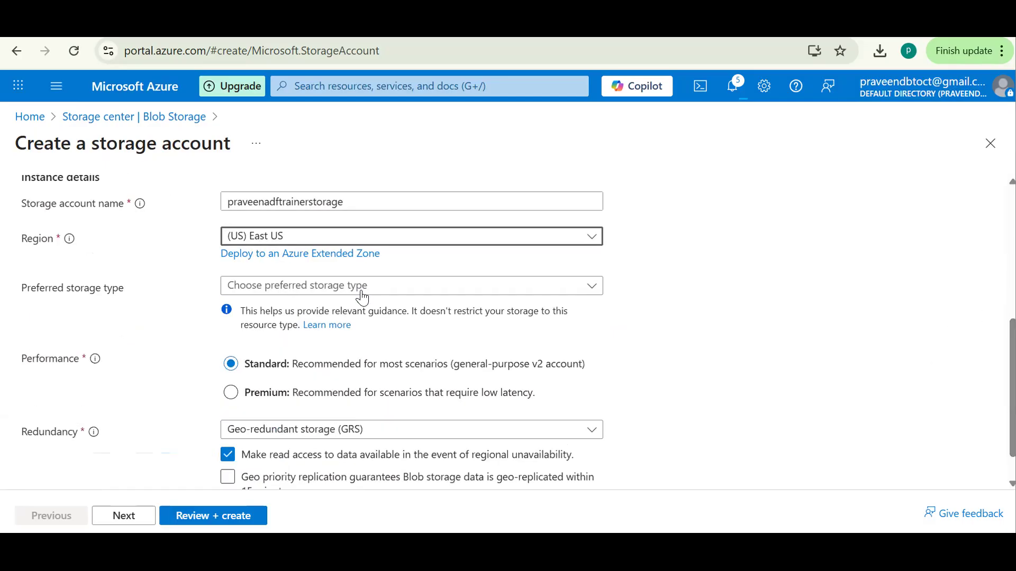
left_click(363, 288)
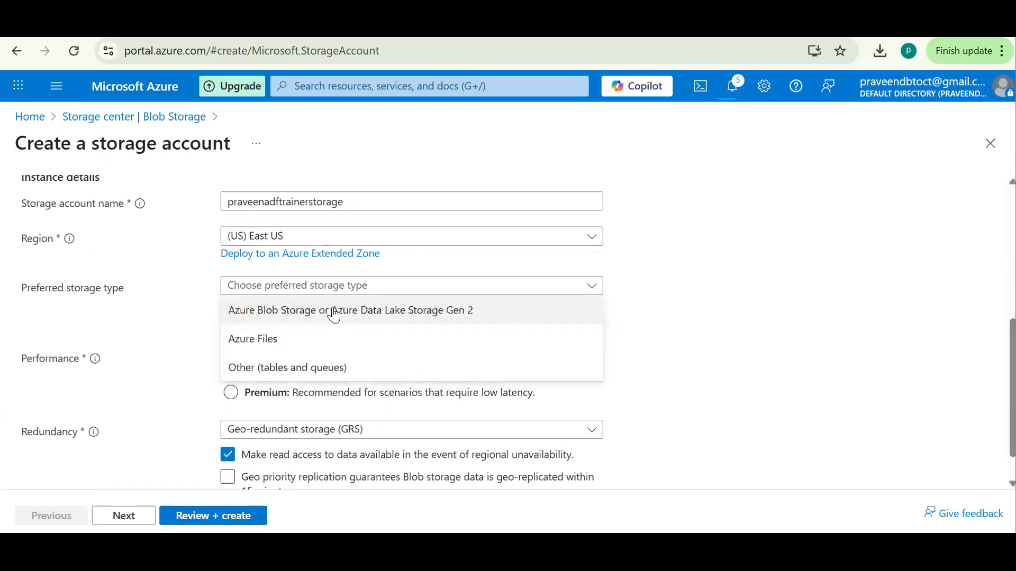
left_click(293, 319)
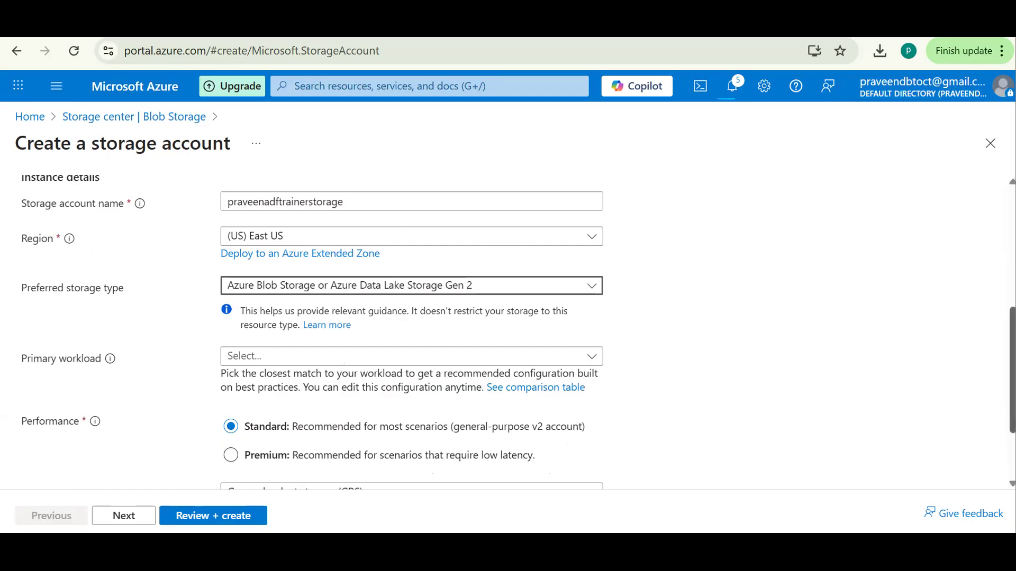
Set the storage account's redundancy to Locally-redundant storage (LRS)
scroll(283, 374, "down", 2)
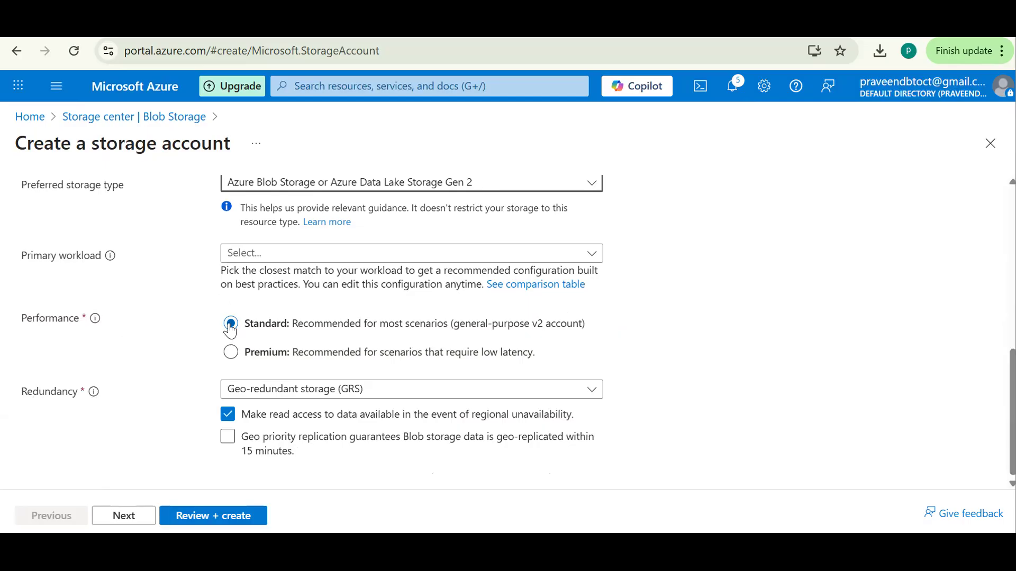
left_click(269, 391)
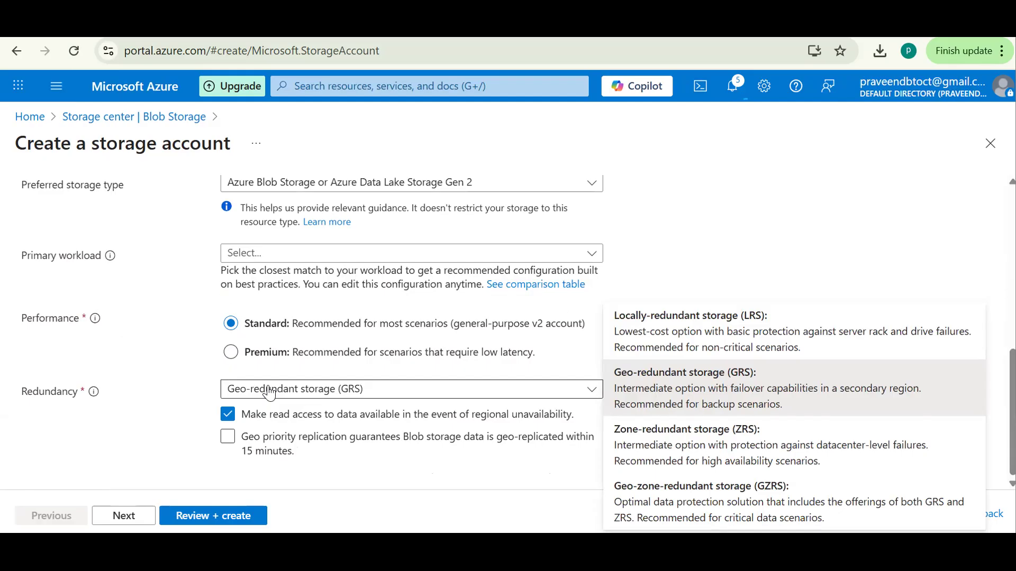
left_click(690, 328)
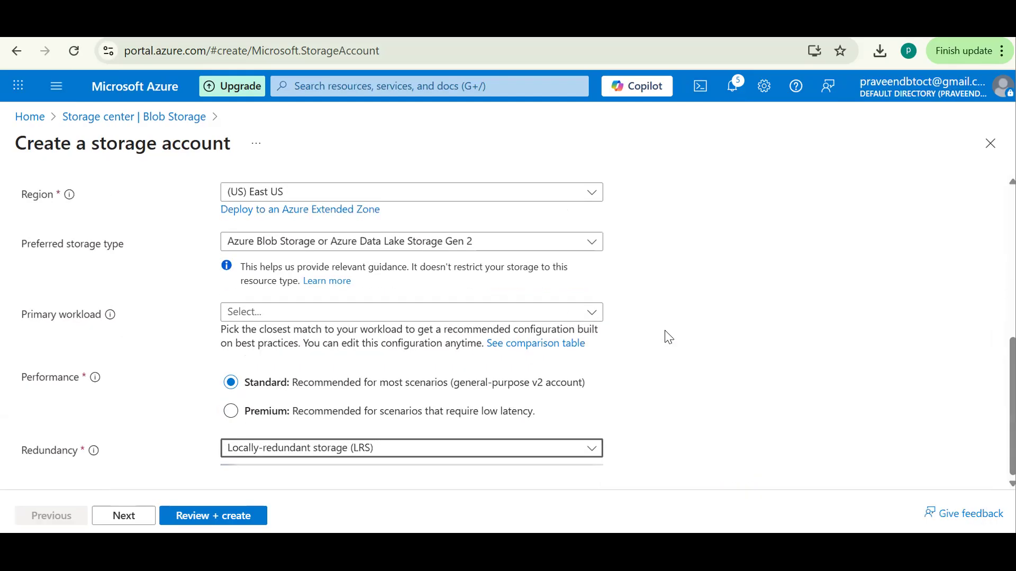
left_click(328, 453)
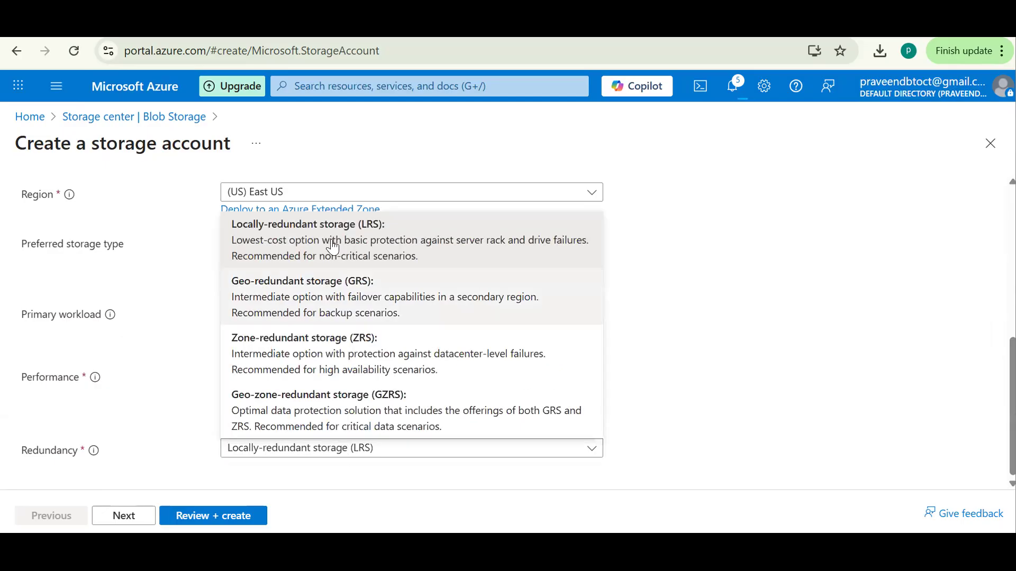
left_click(321, 447)
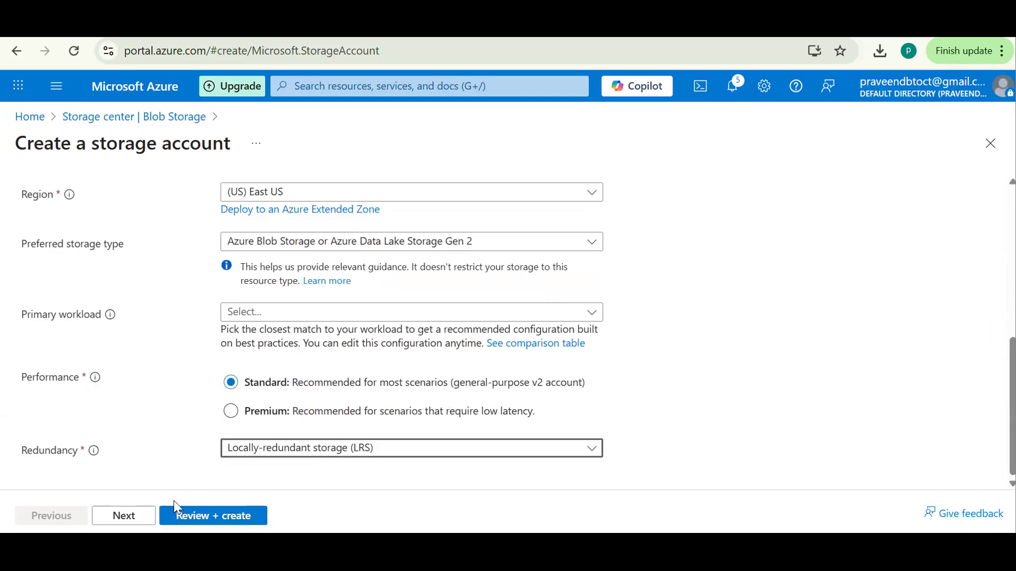
In the advanced settings, allow enabling anonymous access on individual containers and enable the hierarchical namespace
left_click(144, 521)
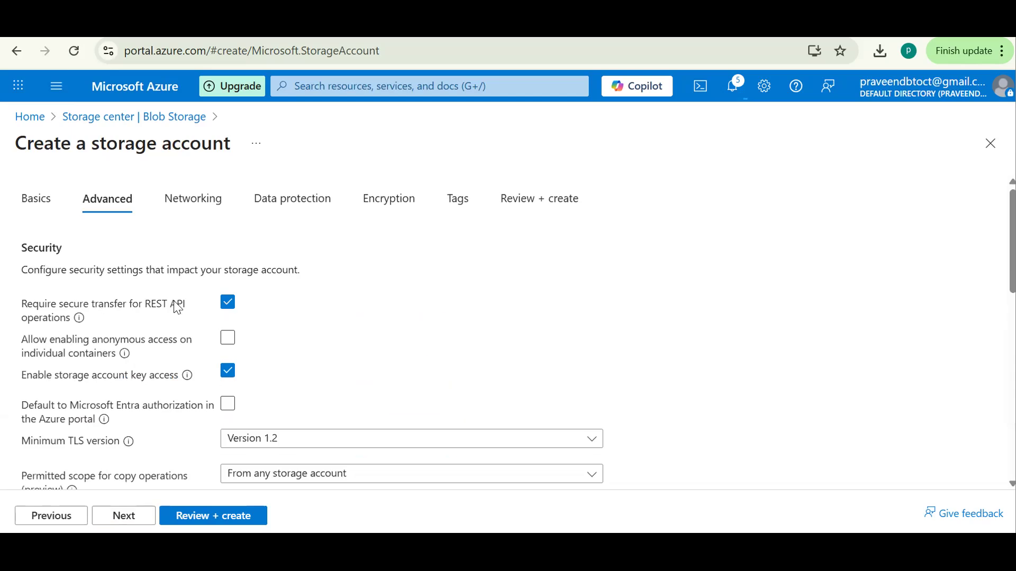
left_click(226, 340)
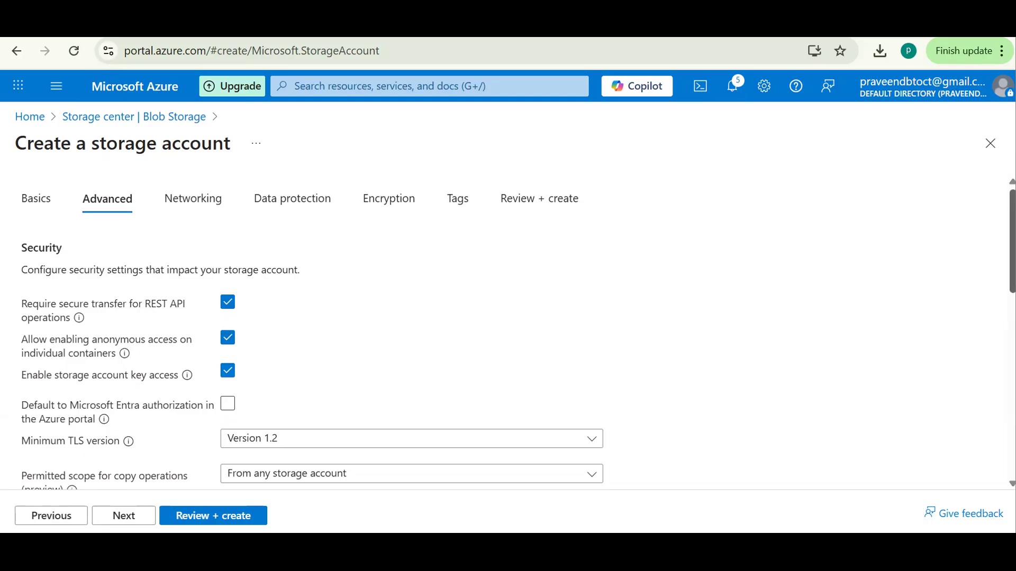
scroll(508, 333, "down", 5)
scroll(510, 343, "down", 1)
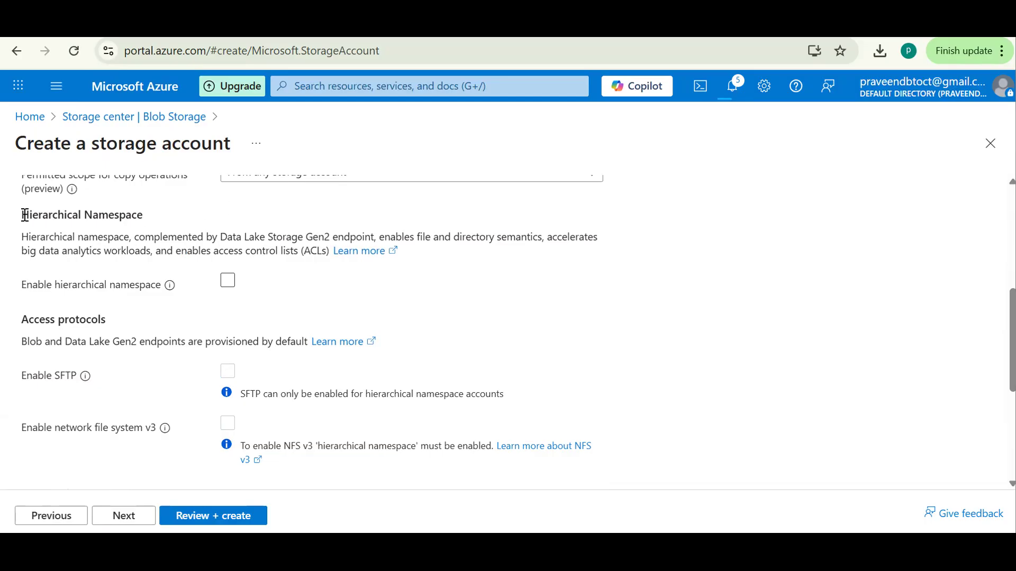
left_click_drag(24, 215, 140, 214)
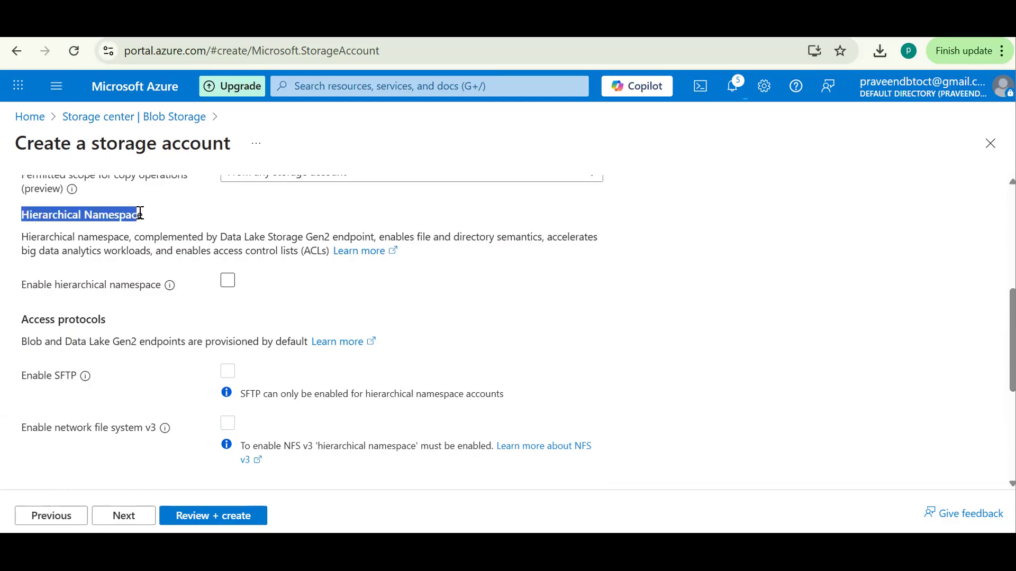
left_click(177, 233)
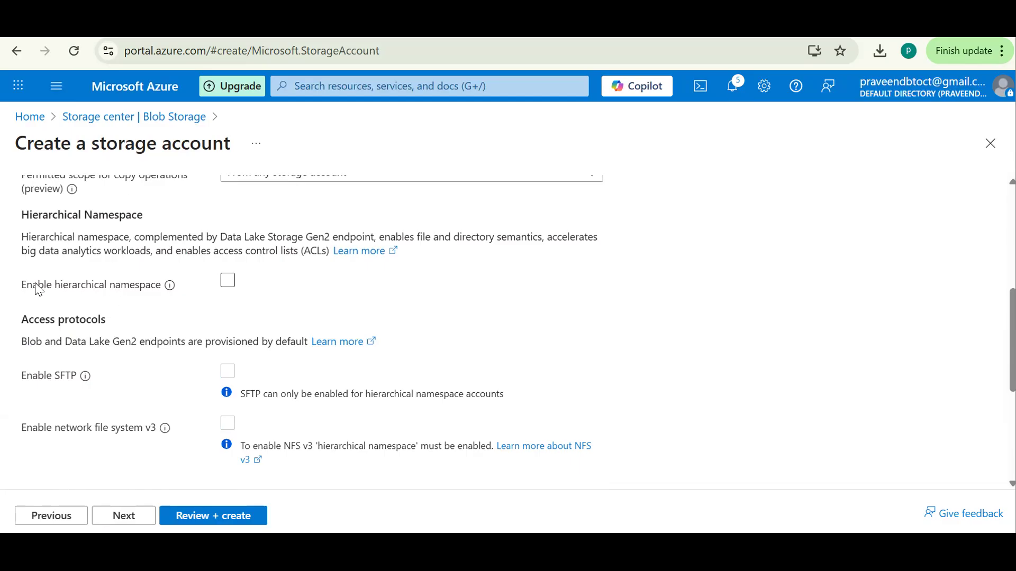
left_click(230, 286)
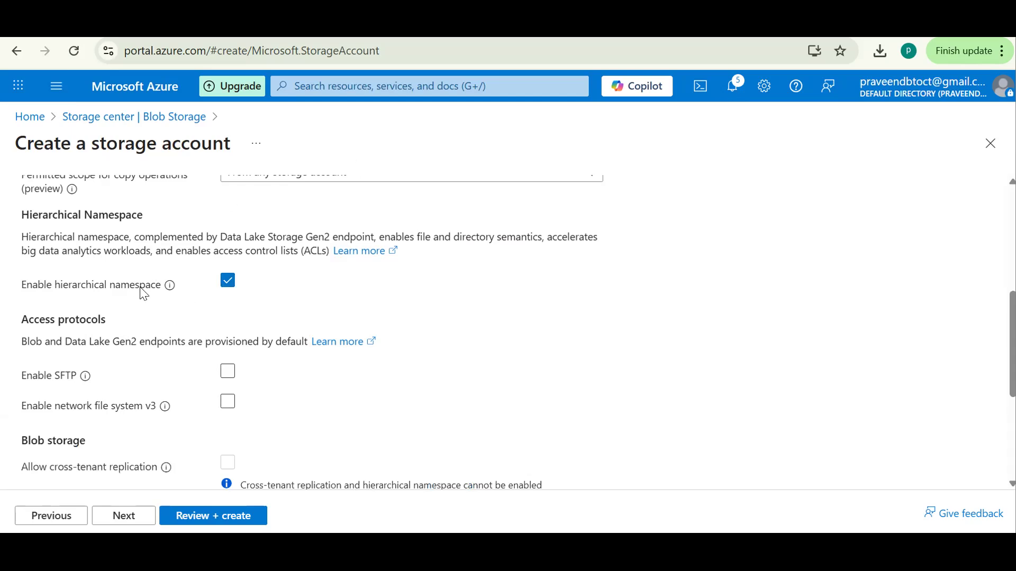
mouse_move(170, 294)
left_click(222, 286)
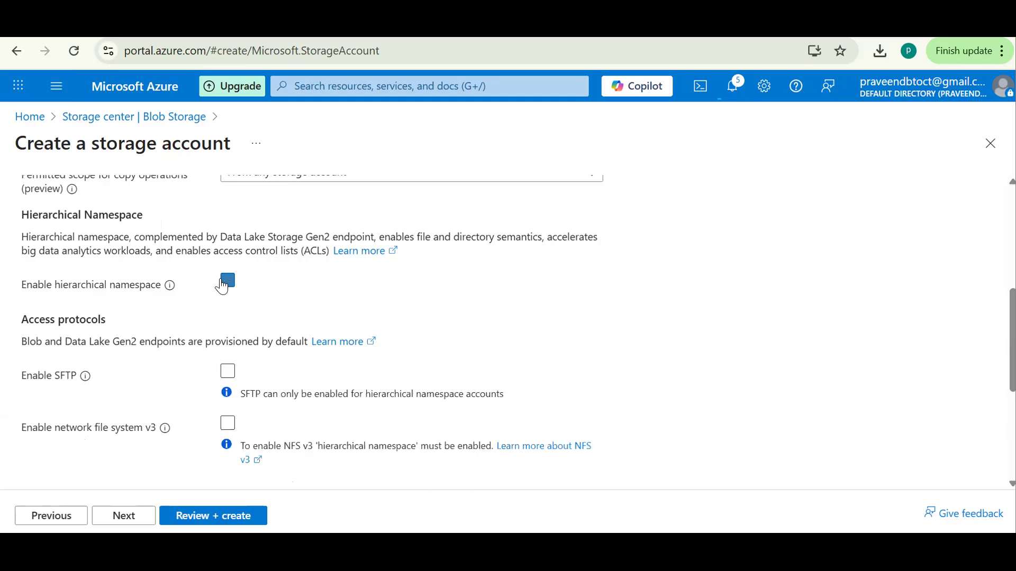
left_click(223, 286)
left_click(225, 286)
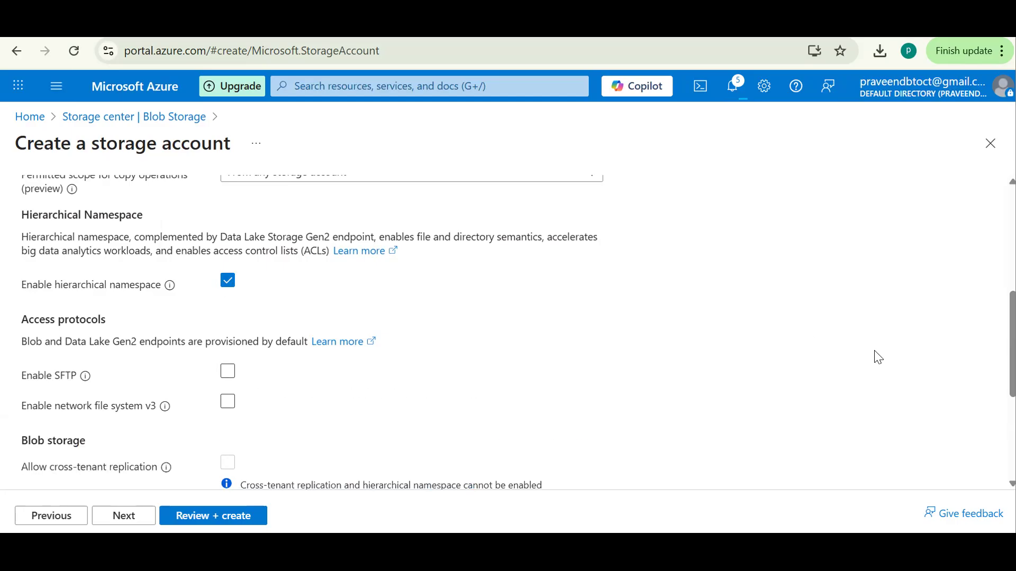
Set the blob access tier to Hot and continue to the networking settings
scroll(508, 328, "down", 2)
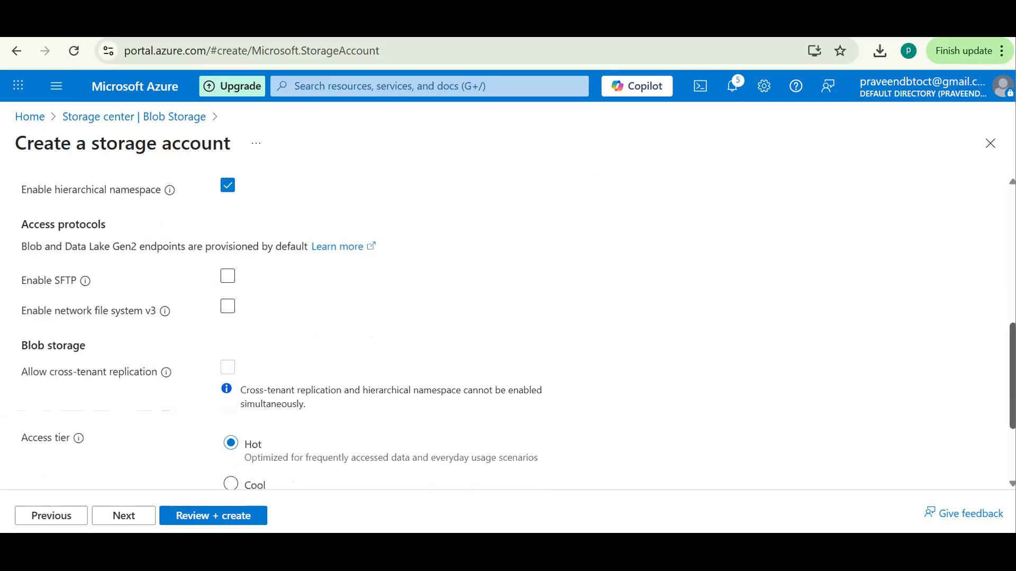
scroll(736, 365, "down", 2)
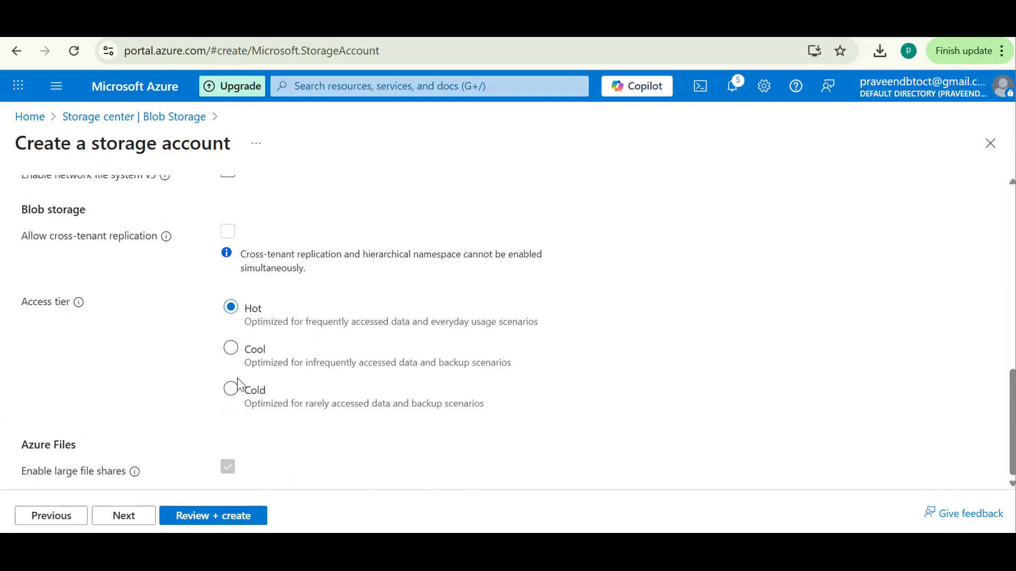
left_click(296, 348)
left_click(231, 307)
left_click(135, 516)
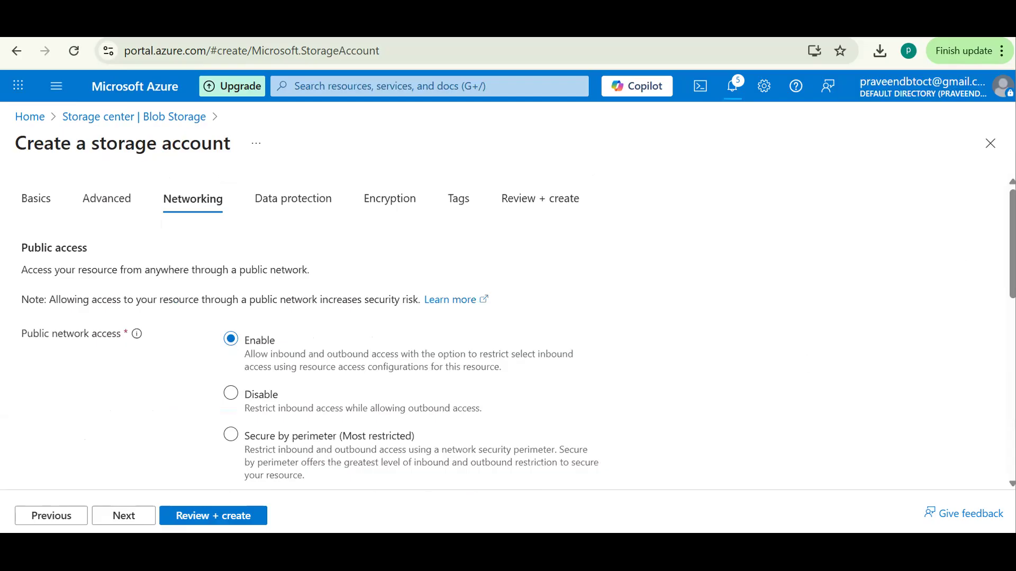
Keep public network access enabled from all networks and continue to the data protection settings
scroll(507, 328, "down", 1)
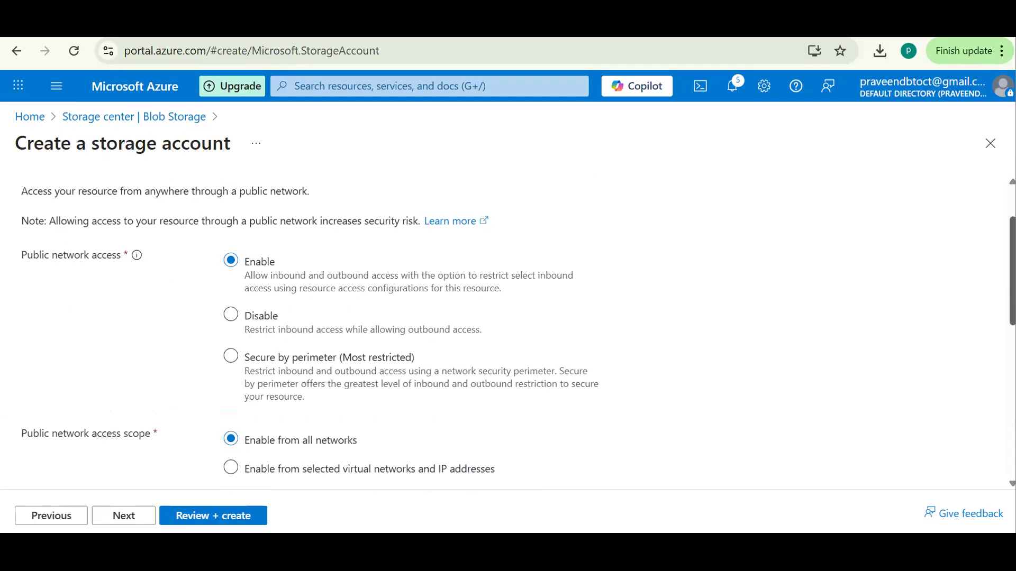
scroll(508, 328, "down", 2)
scroll(507, 328, "down", 2)
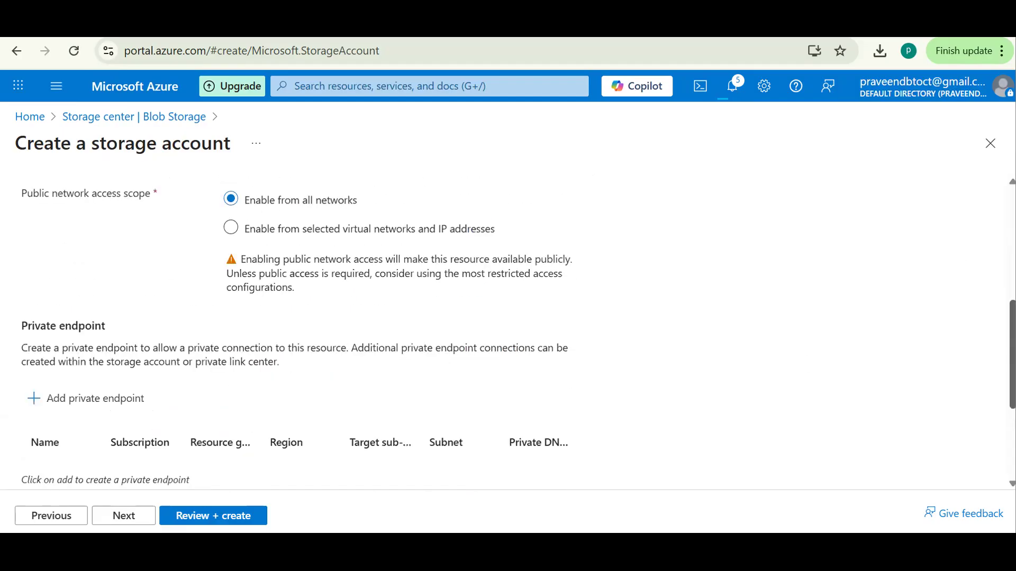
scroll(508, 328, "down", 2)
scroll(433, 376, "down", 1)
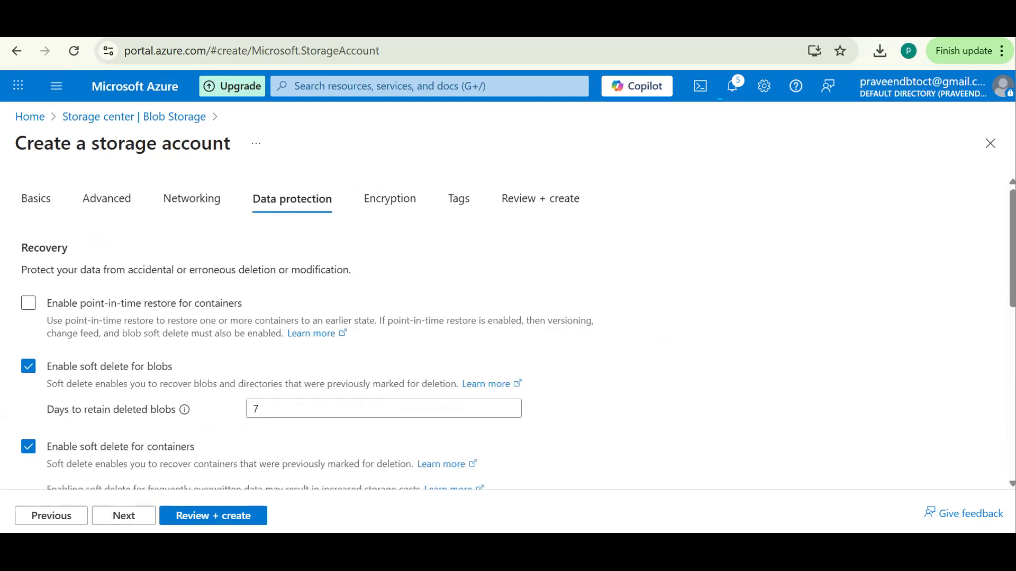
Keep the default data protection, encryption and tag settings, and continue to the storage account's final review
scroll(508, 333, "down", 1)
scroll(503, 242, "down", 1)
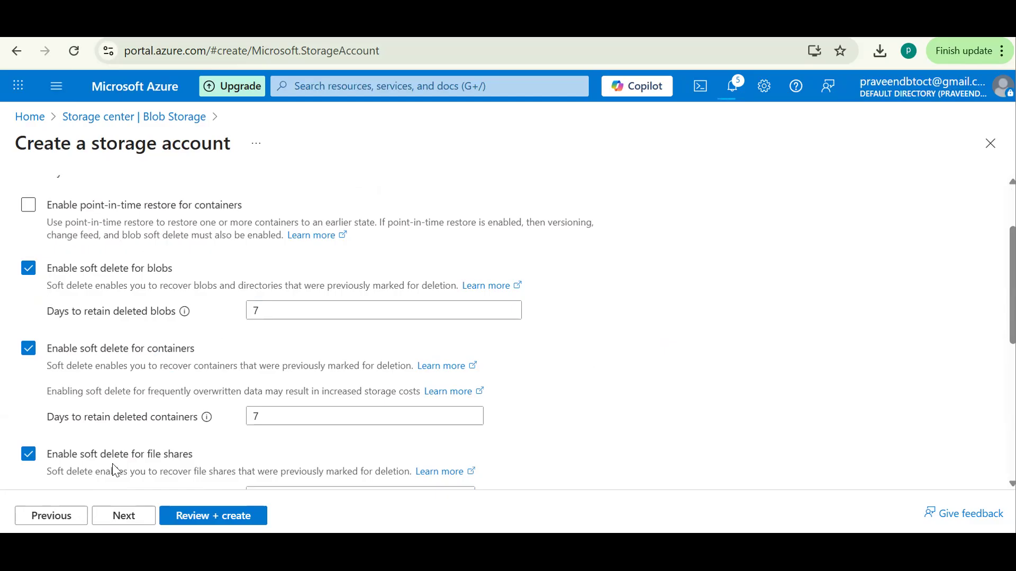
scroll(508, 328, "down", 2)
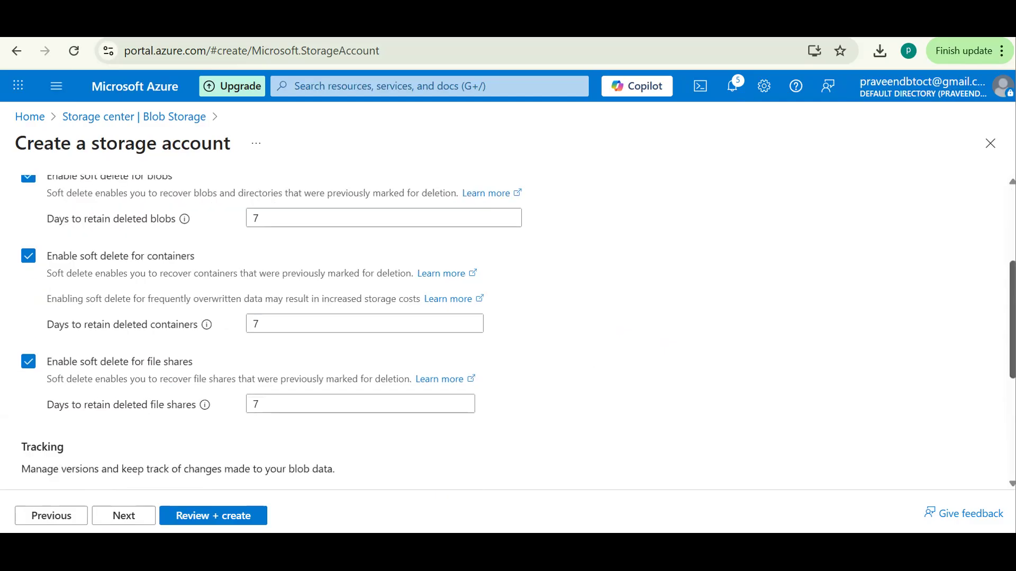
scroll(508, 328, "down", 5)
left_click_drag(1012, 418, 1012, 429)
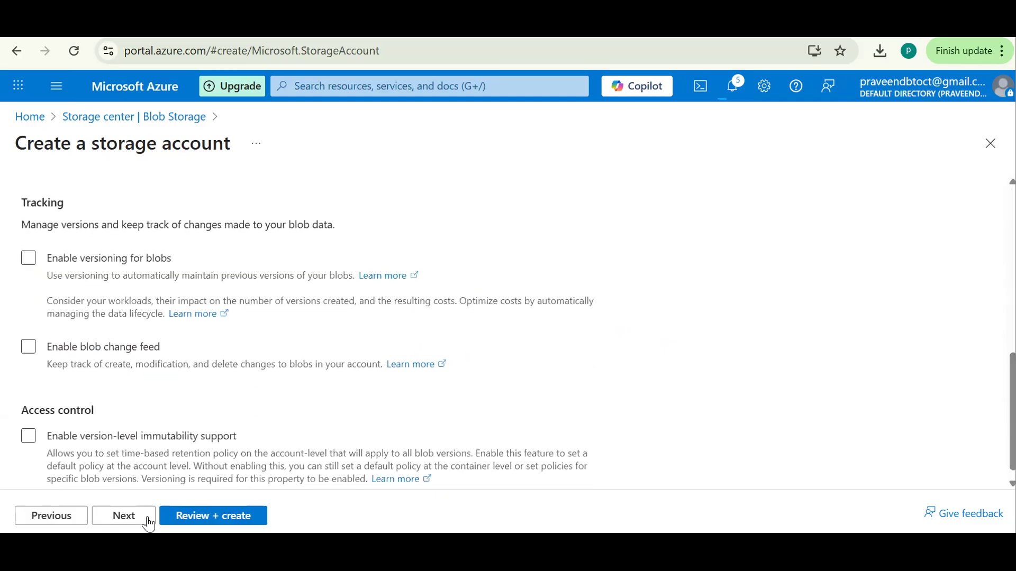
left_click(121, 516)
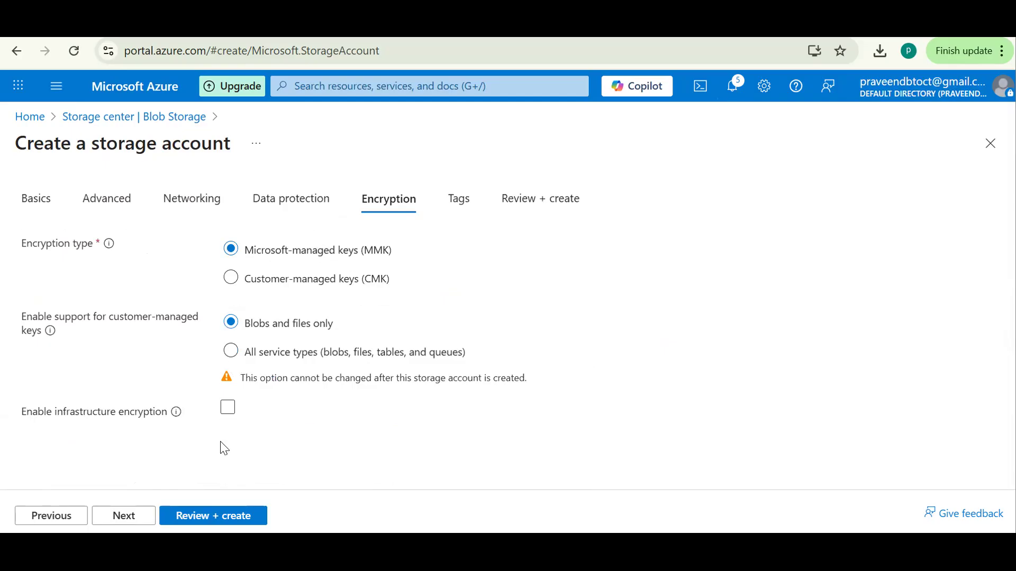
left_click(124, 516)
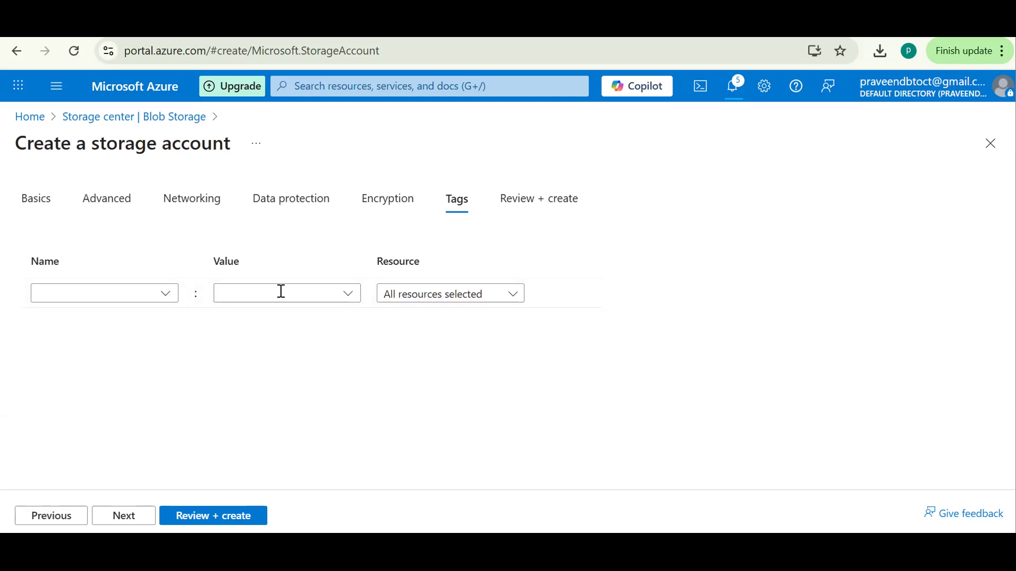
left_click(120, 517)
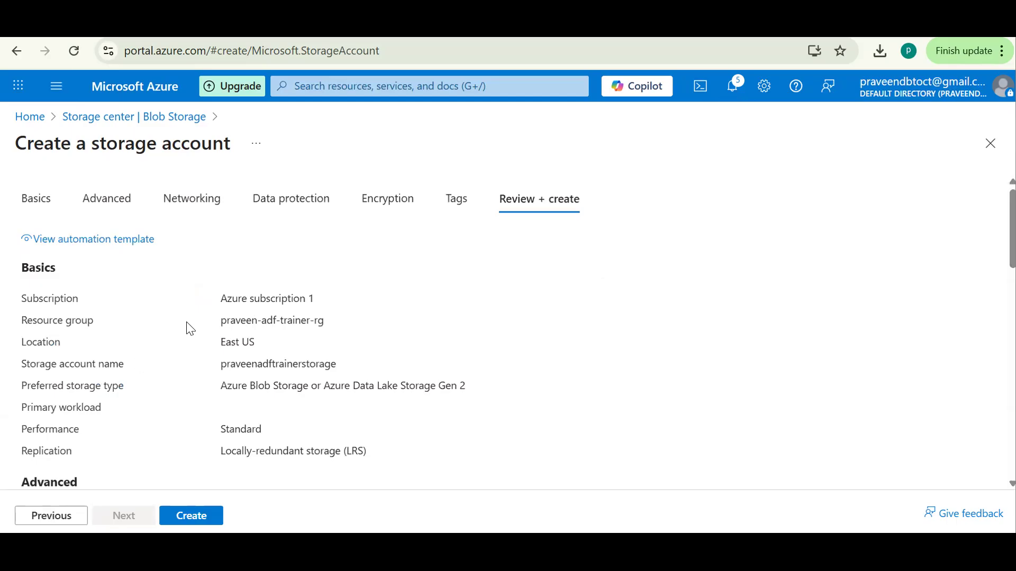
Review the basic and advanced settings, including the hierarchical namespace, and create the storage account
double_click(246, 365)
left_click(242, 390)
scroll(240, 390, "down", 1)
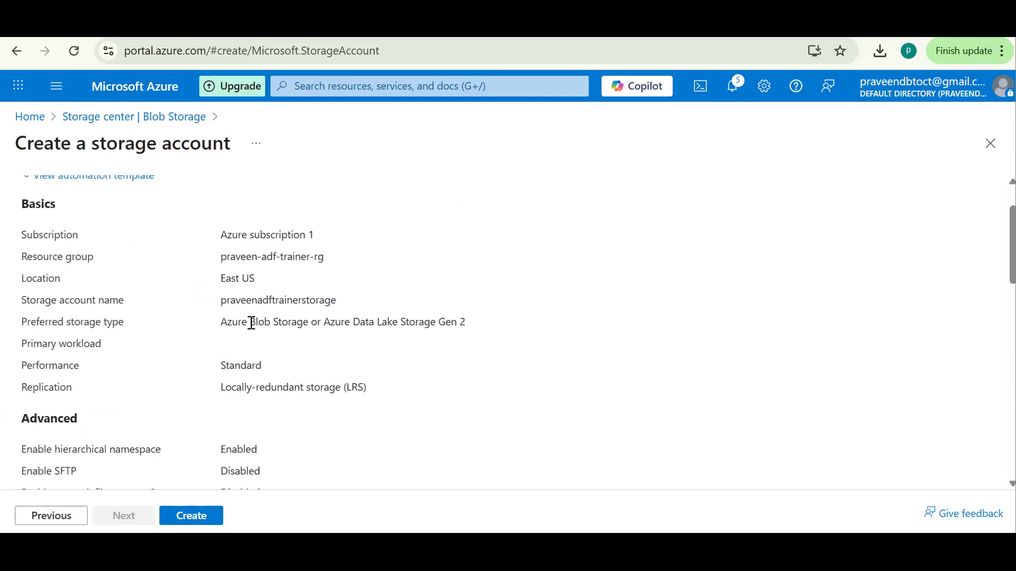
scroll(265, 325, "down", 1)
scroll(267, 328, "down", 1)
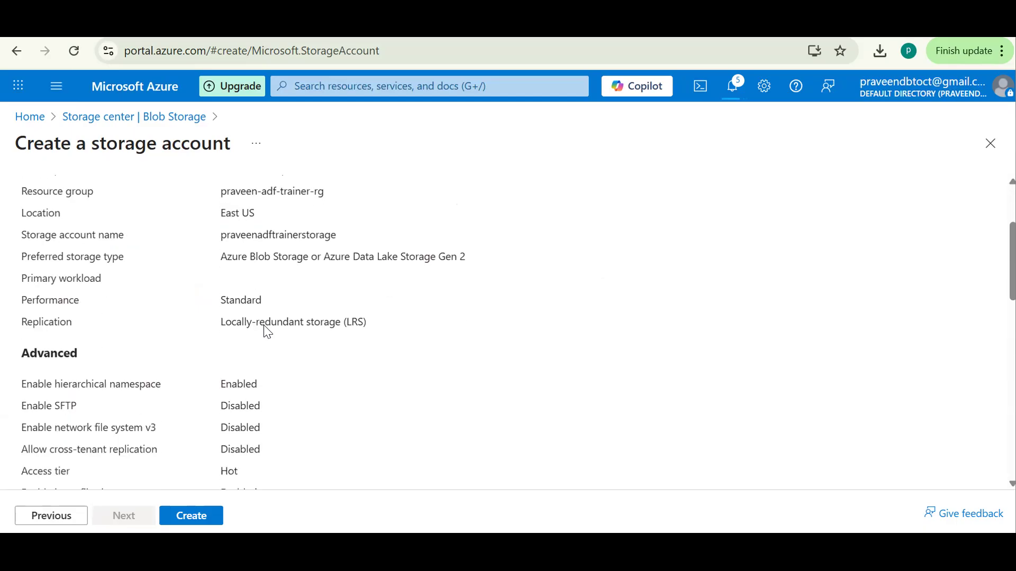
scroll(132, 321, "down", 2)
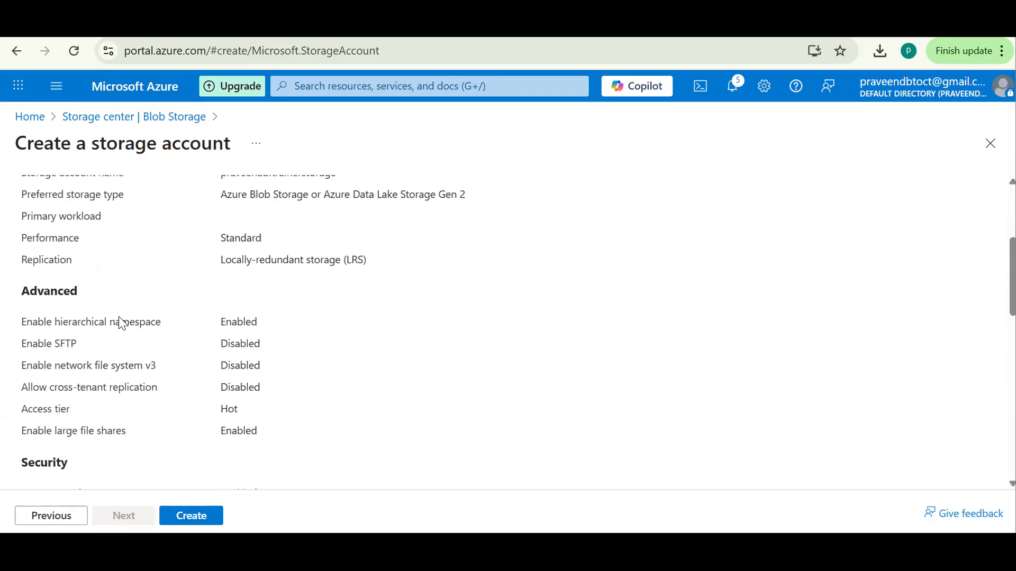
double_click(229, 322)
left_click(189, 516)
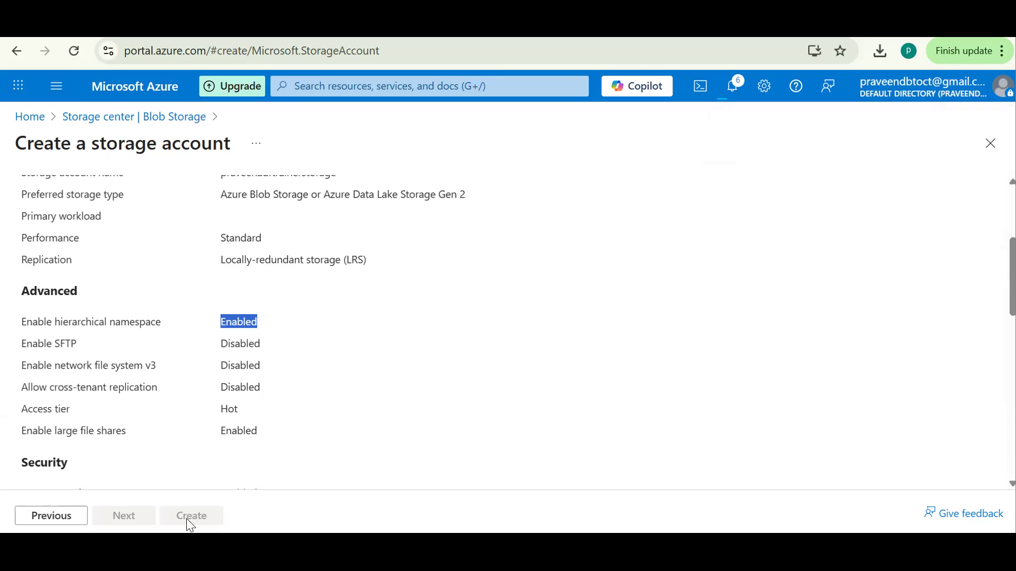
Check the deployment's progress, open the deployed storage account and check its hierarchical namespace property
left_click(734, 99)
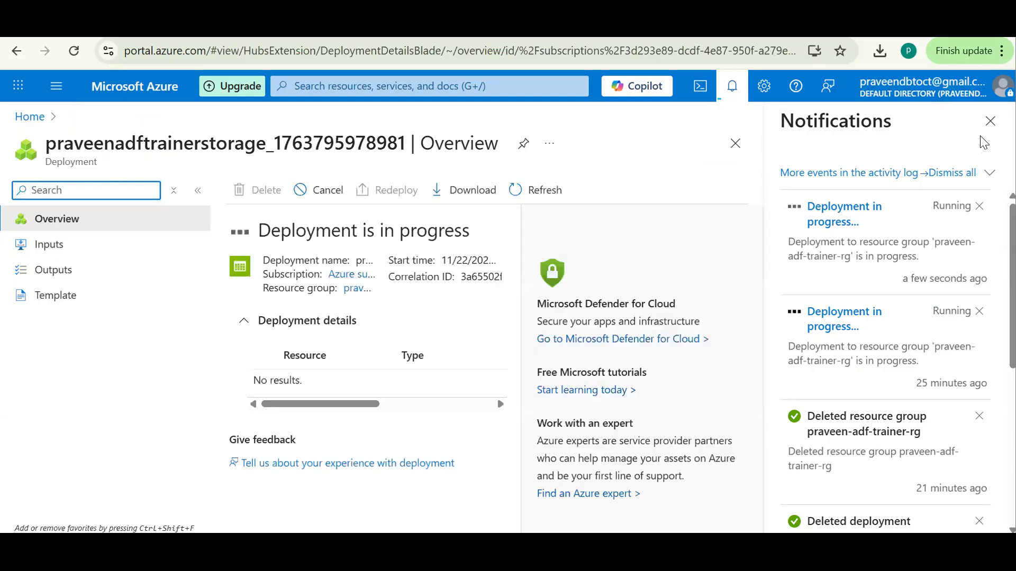
left_click(989, 121)
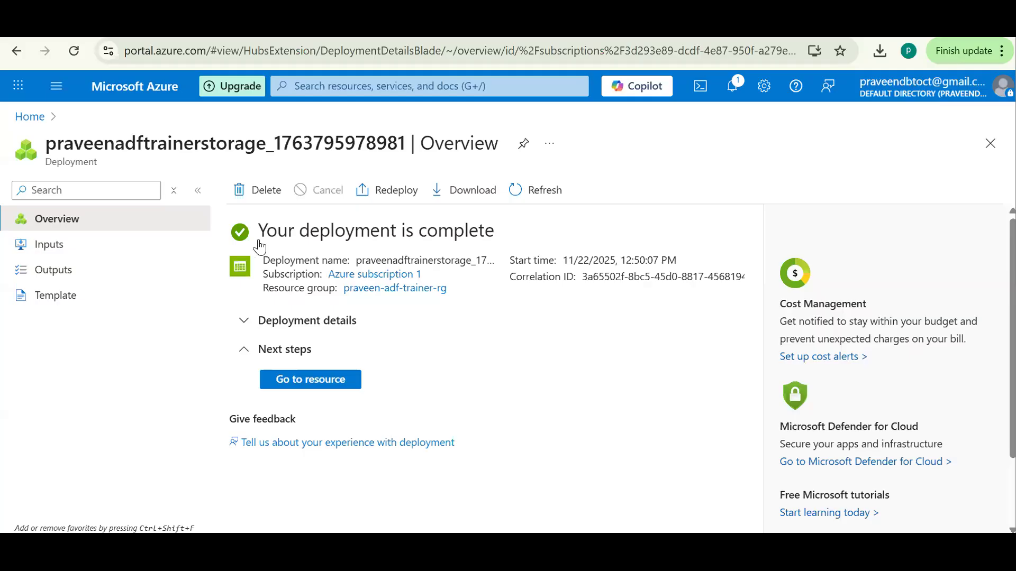
left_click(340, 385)
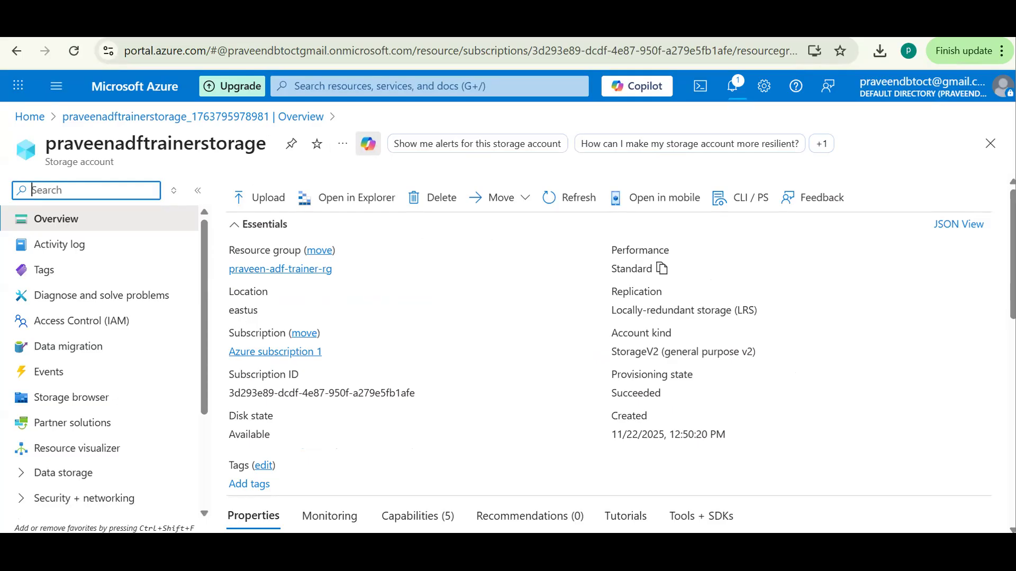
scroll(453, 448, "down", 3)
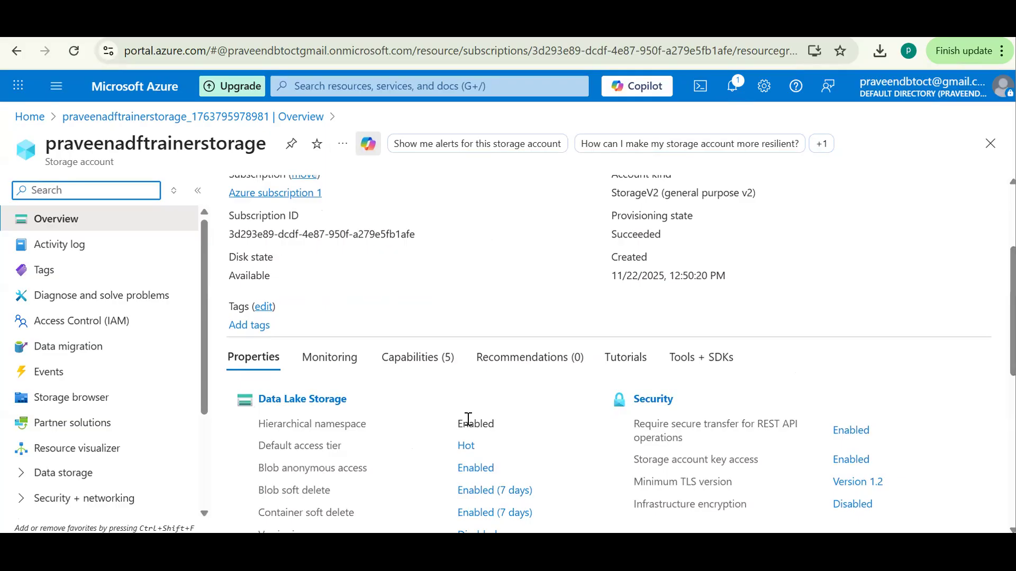
double_click(468, 419)
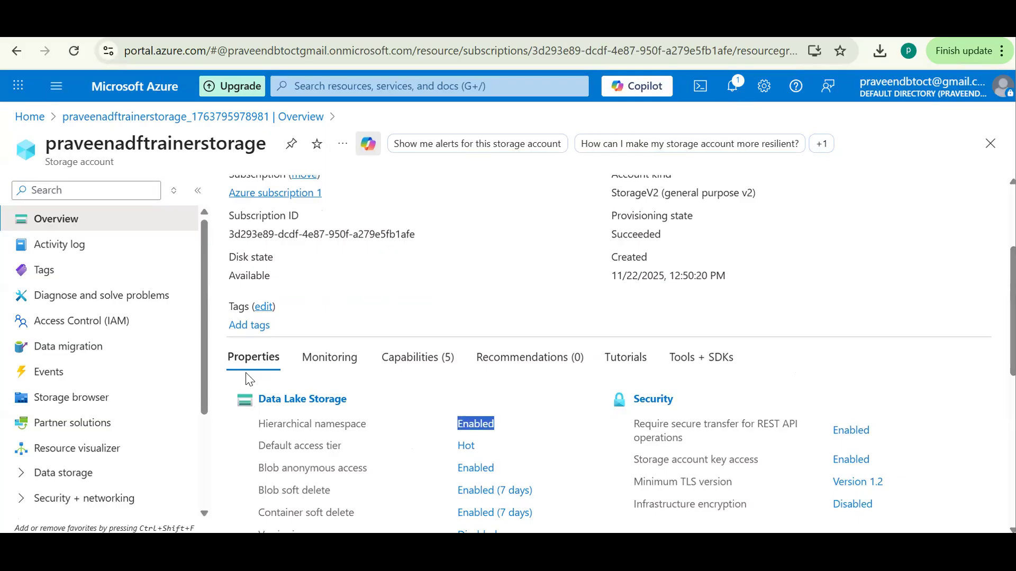
Create a blob container named source in the storage account and open it
left_click_drag(207, 367, 210, 402)
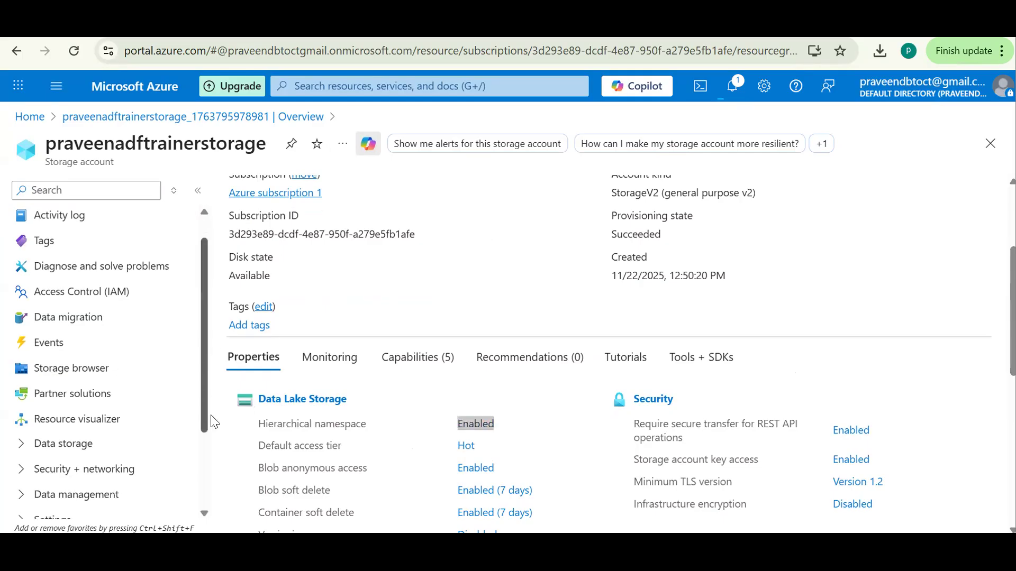
scroll(213, 421, "down", 2)
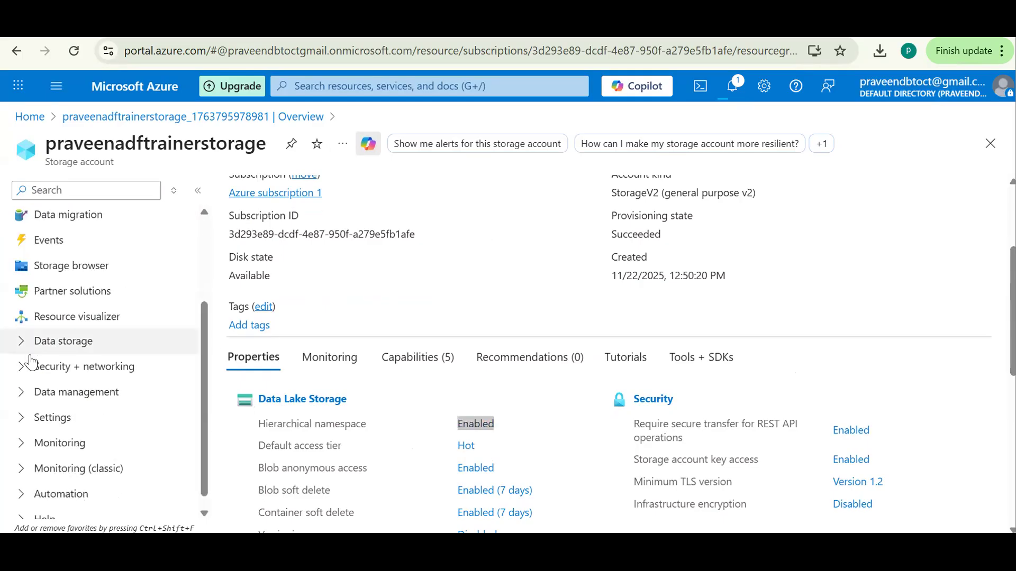
left_click(30, 353)
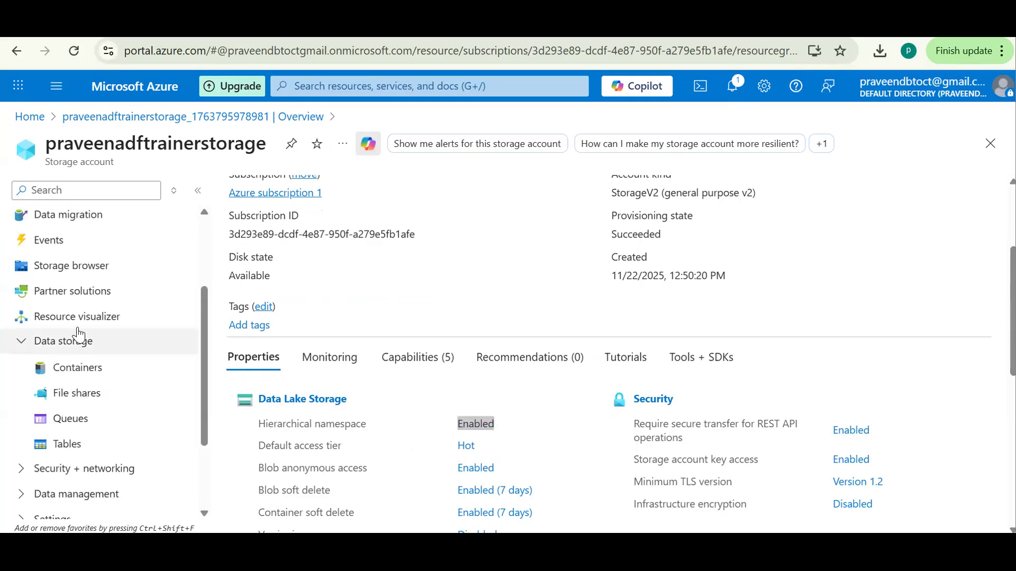
left_click(65, 377)
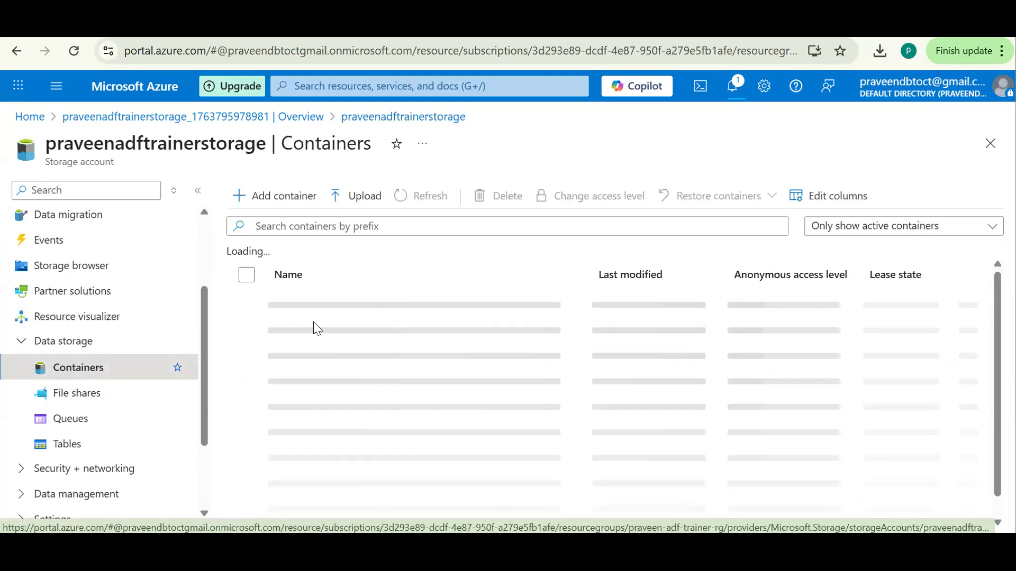
left_click(286, 206)
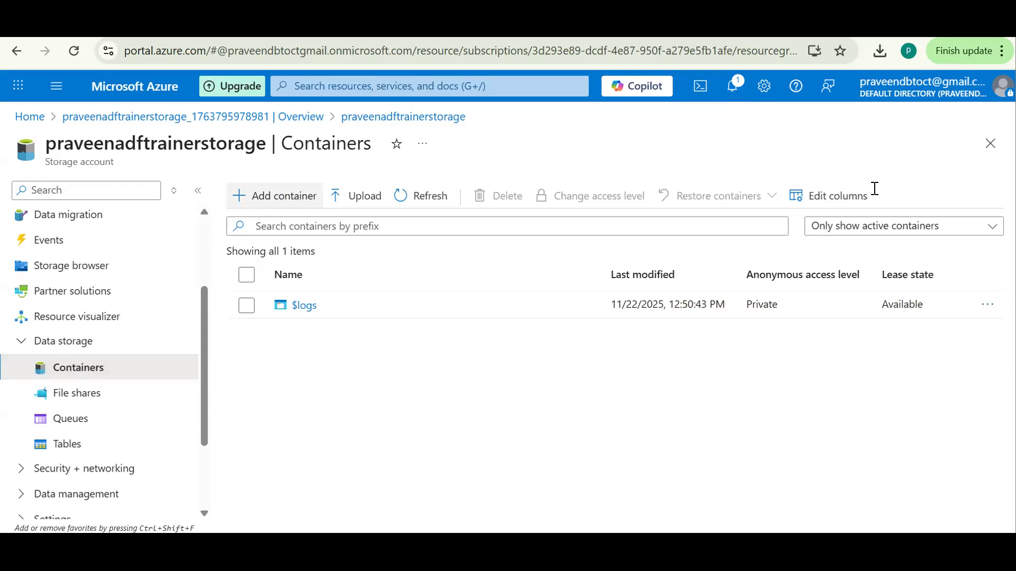
left_click(846, 197)
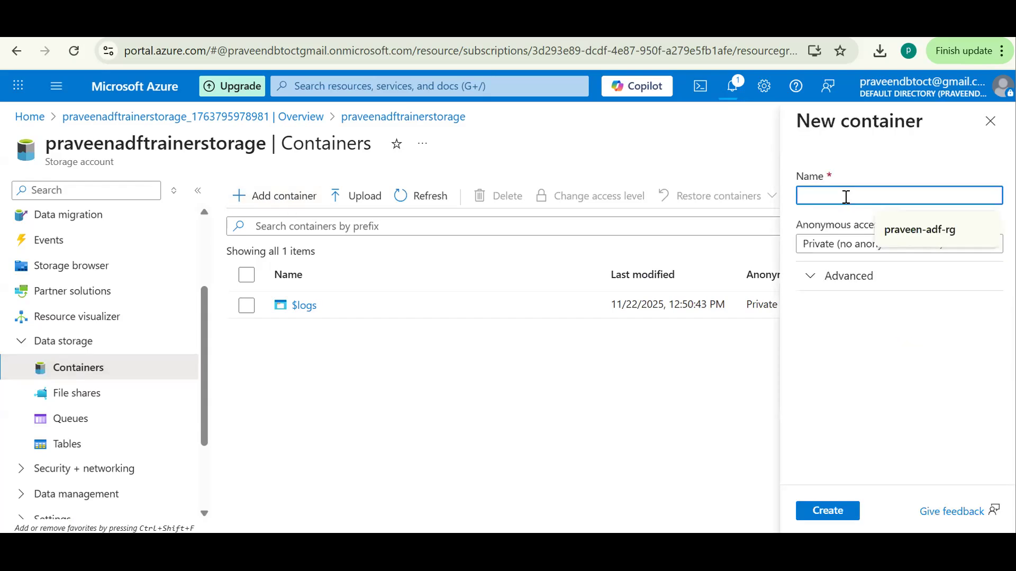
type("source")
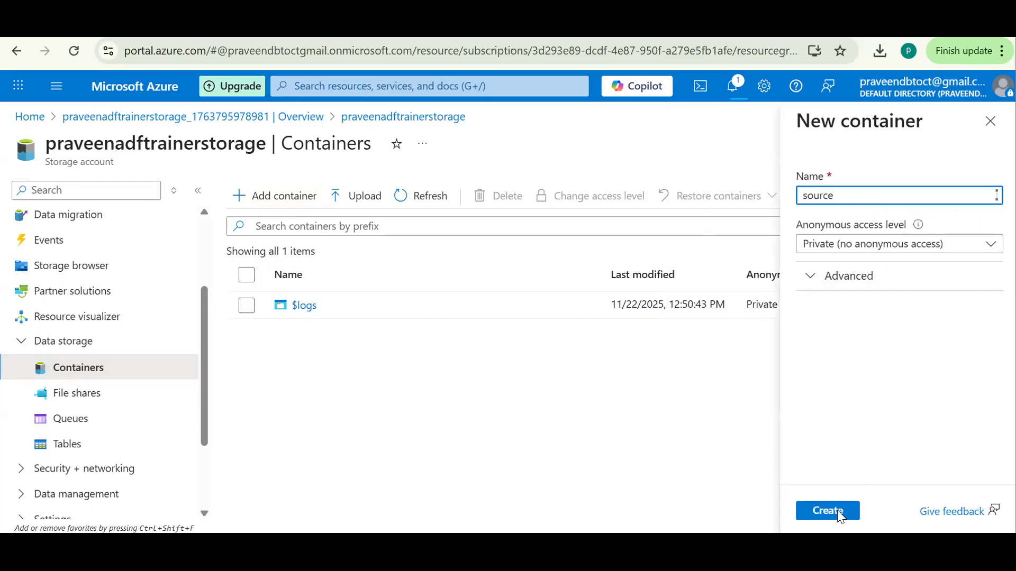
left_click(838, 511)
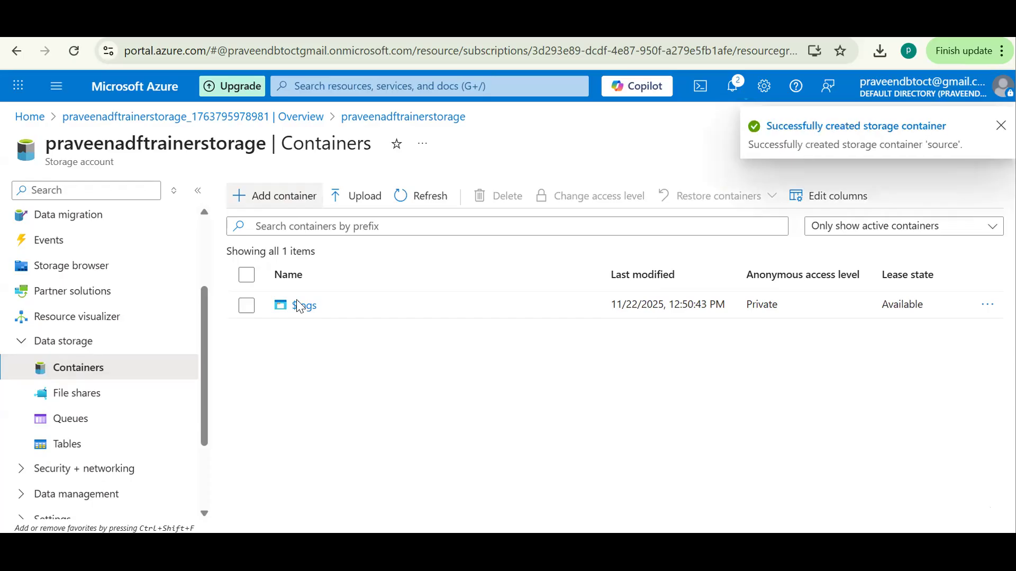
left_click(298, 332)
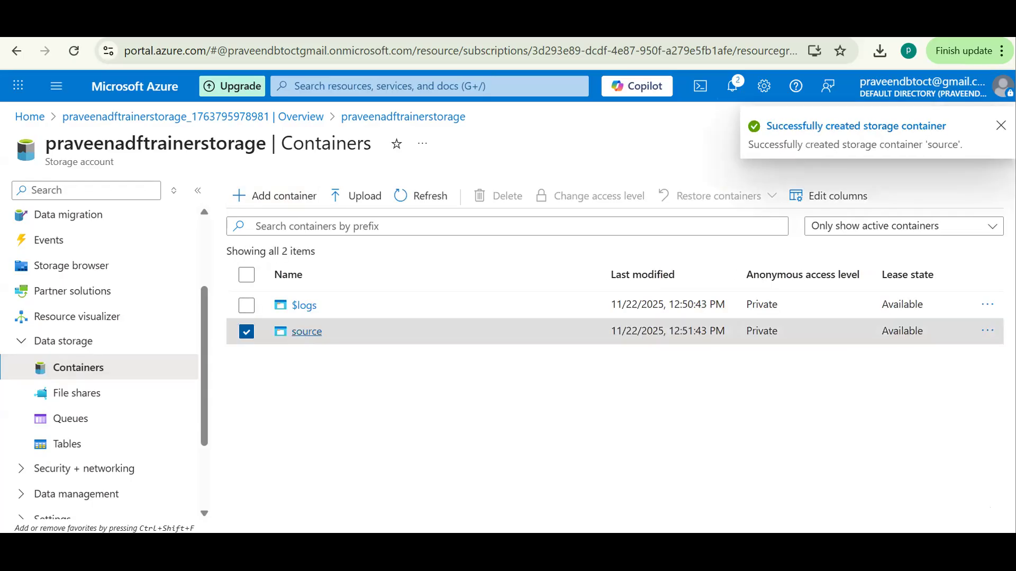
Switch to Notepad++ and enter the header course_id,course_name with the rows 1,adf_training and 2,snowfalke_training in the new file
left_click(566, 551)
type("i")
key("BackSpace")
type("course_id,course")
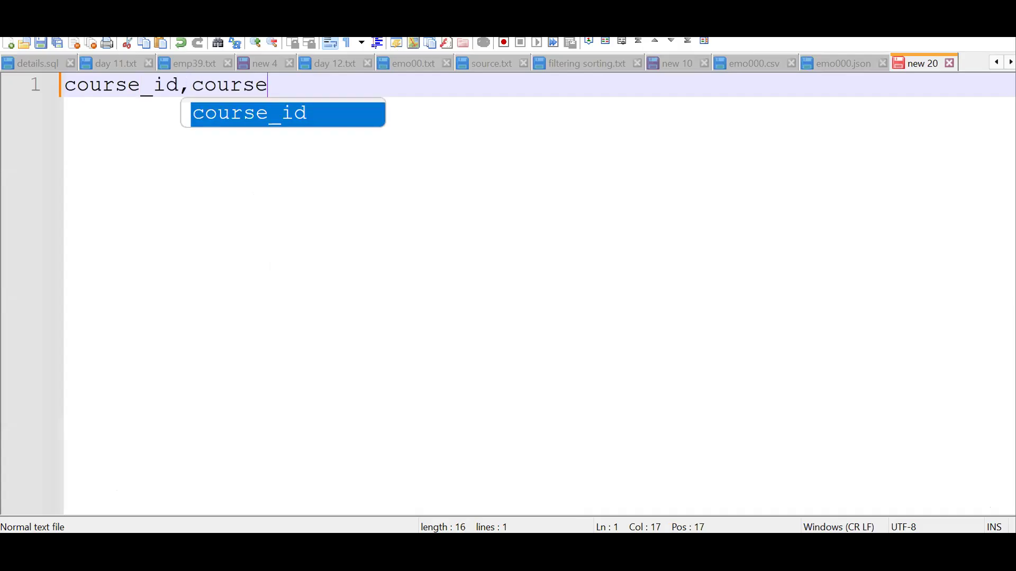
type("_name")
key("Return")
type("1,")
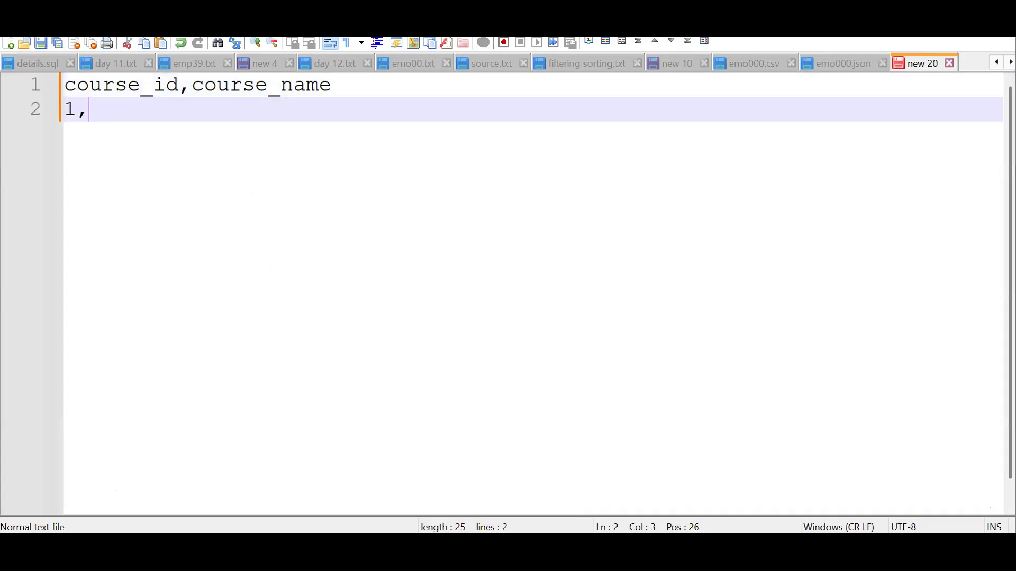
type("adf_training")
key("Return")
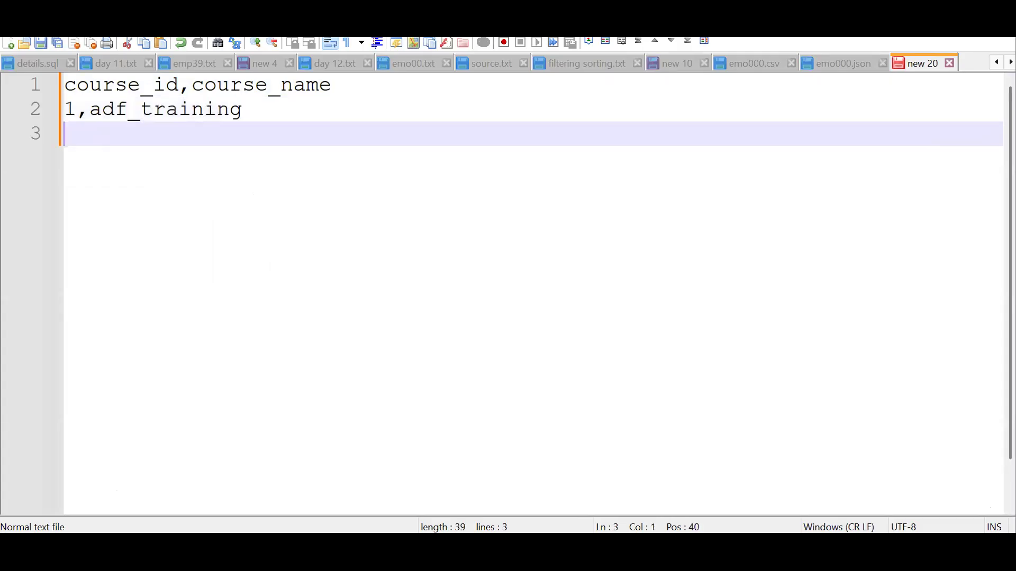
type("2,snowfalke_training")
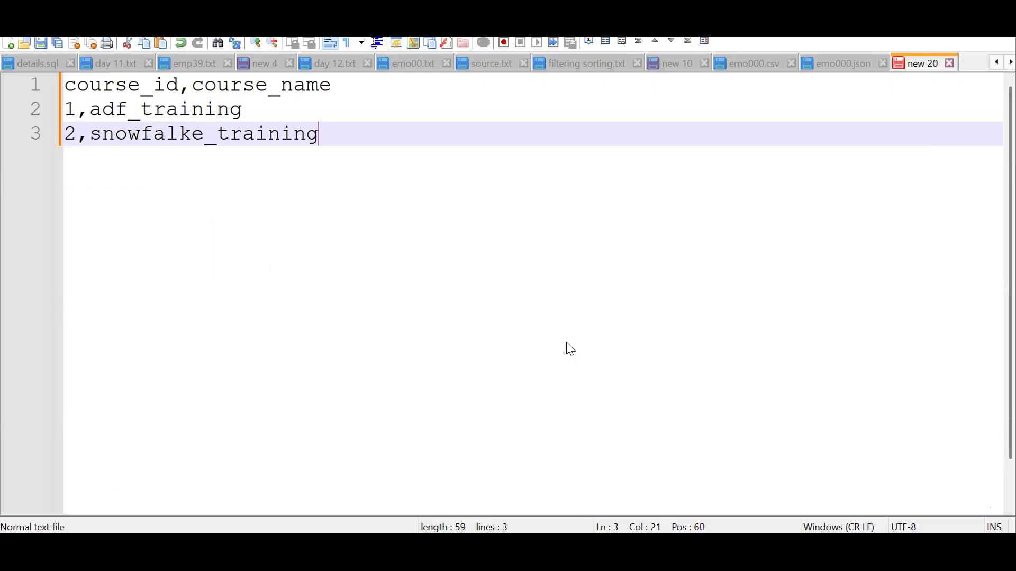
Save the course text file to the Desktop as adf.csv
key("ctrl+s")
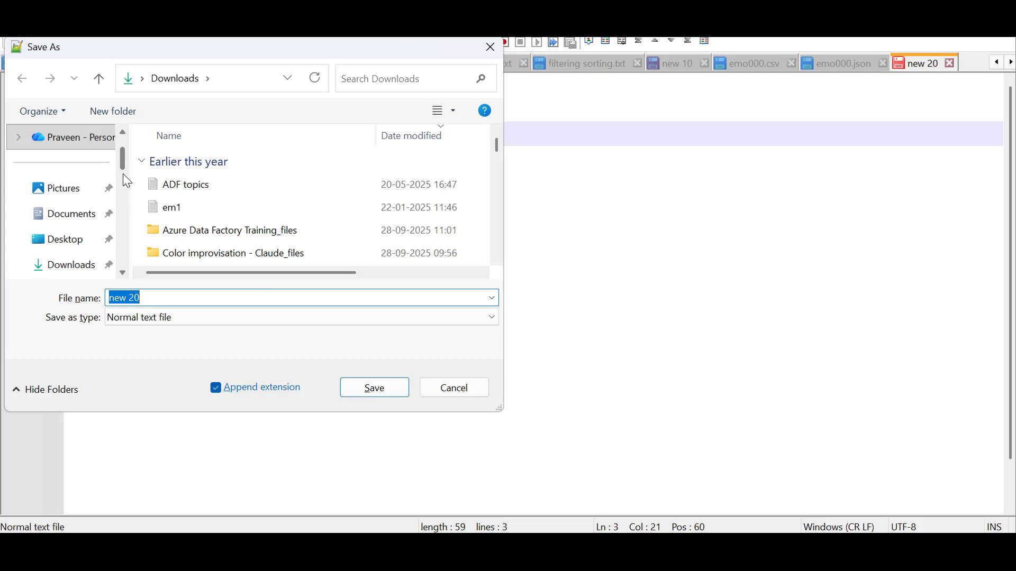
scroll(127, 181, "down", 2)
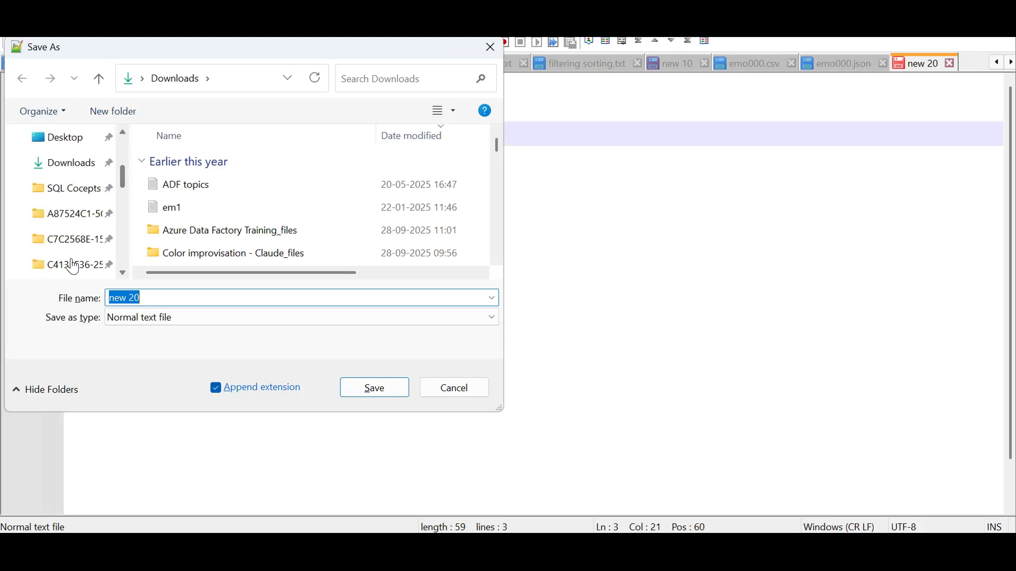
scroll(120, 151, "up", 3)
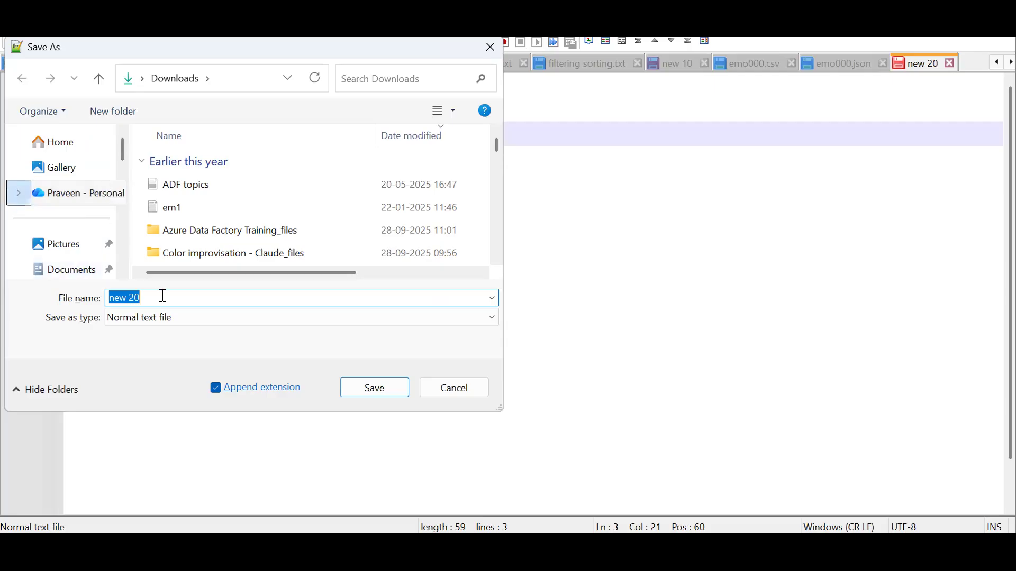
key("Right")
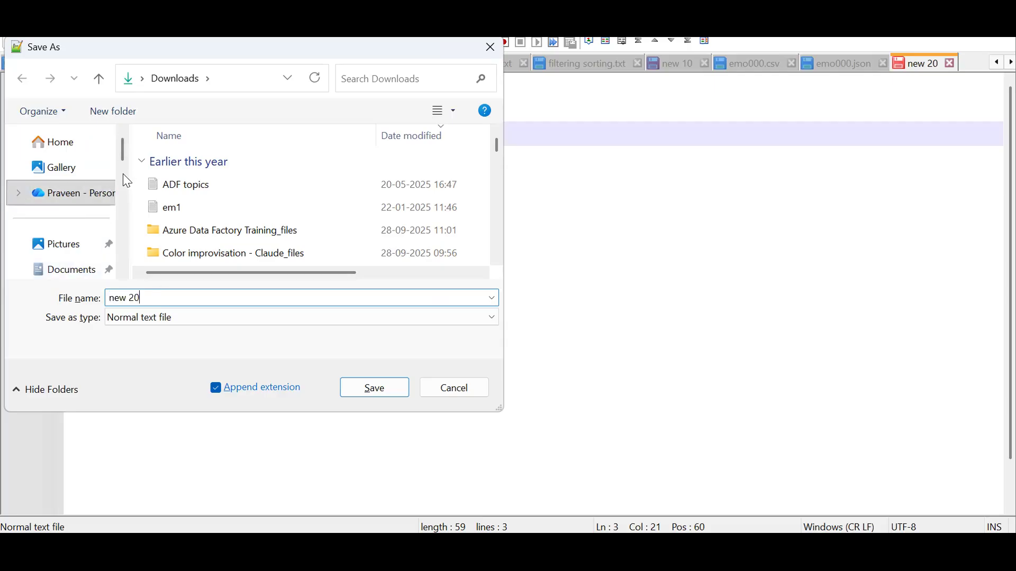
scroll(78, 173, "down", 2)
left_click(78, 169)
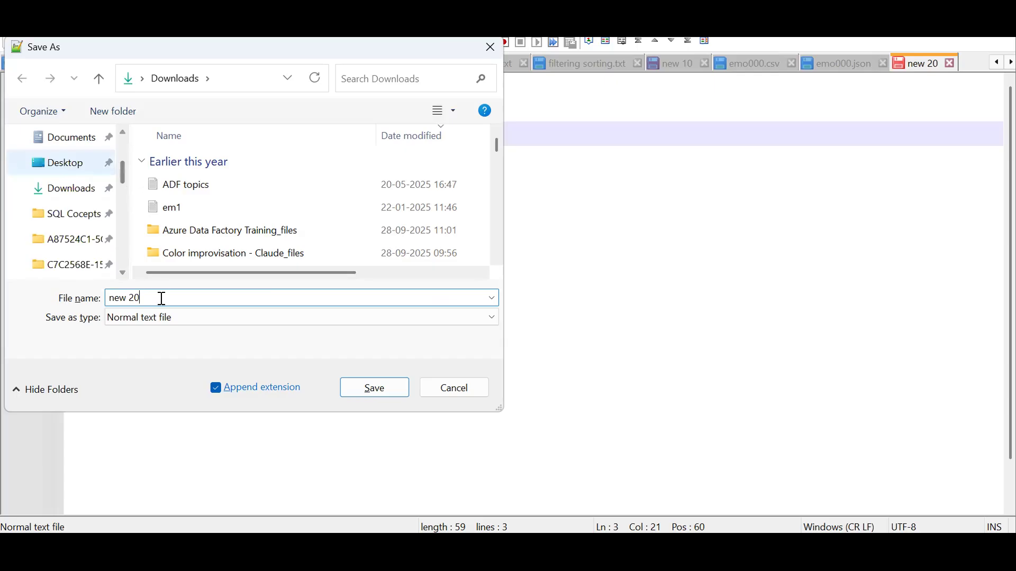
left_click(162, 299)
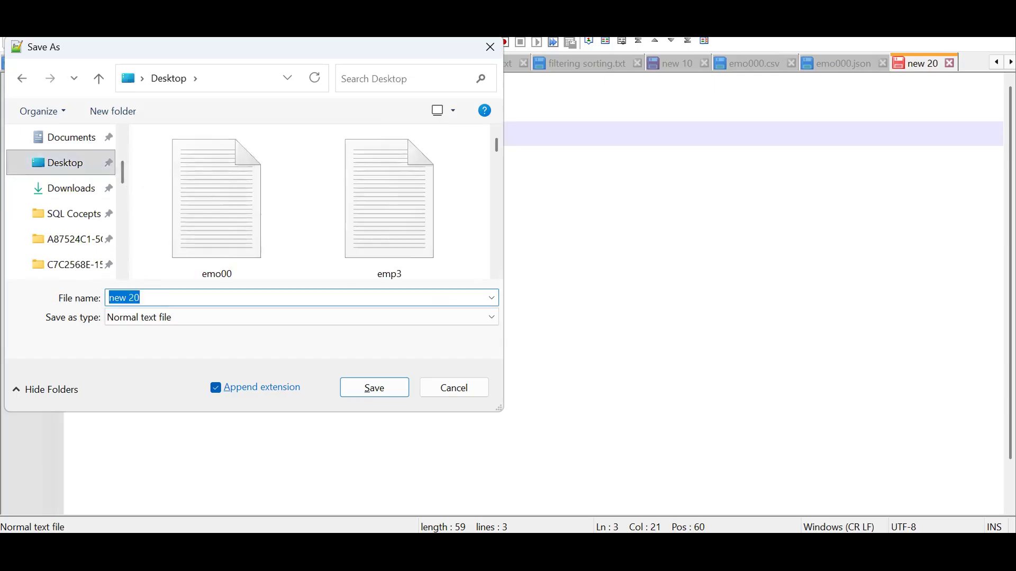
type("adf.csv")
key("Return")
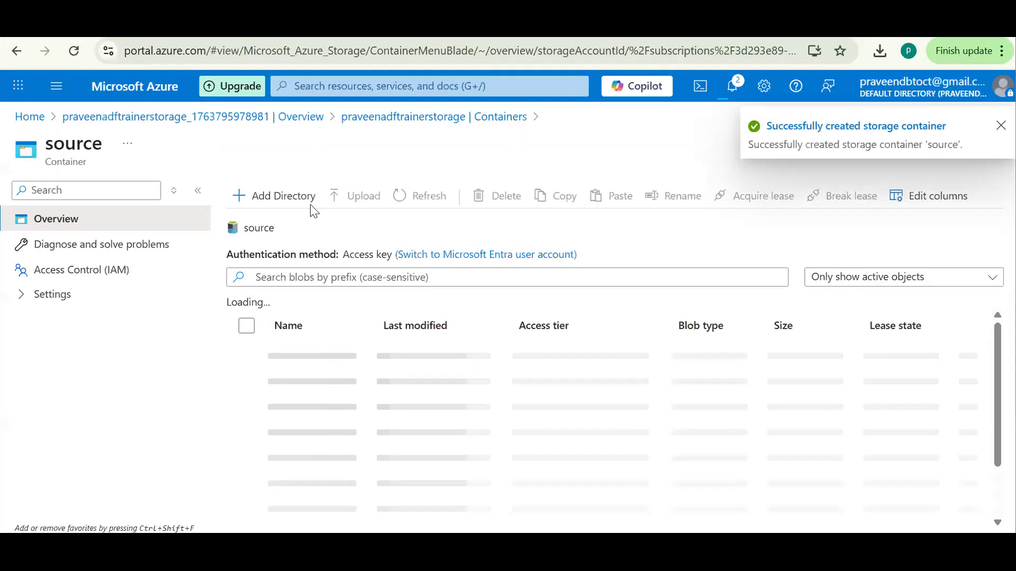
Upload adf.csv from the Desktop to the source container
left_click(356, 207)
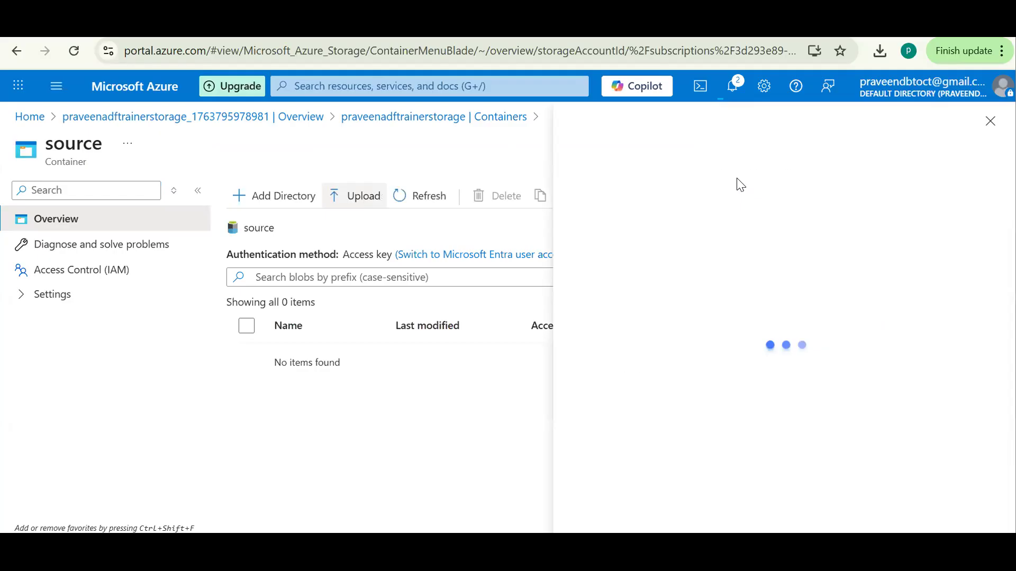
left_click(771, 280)
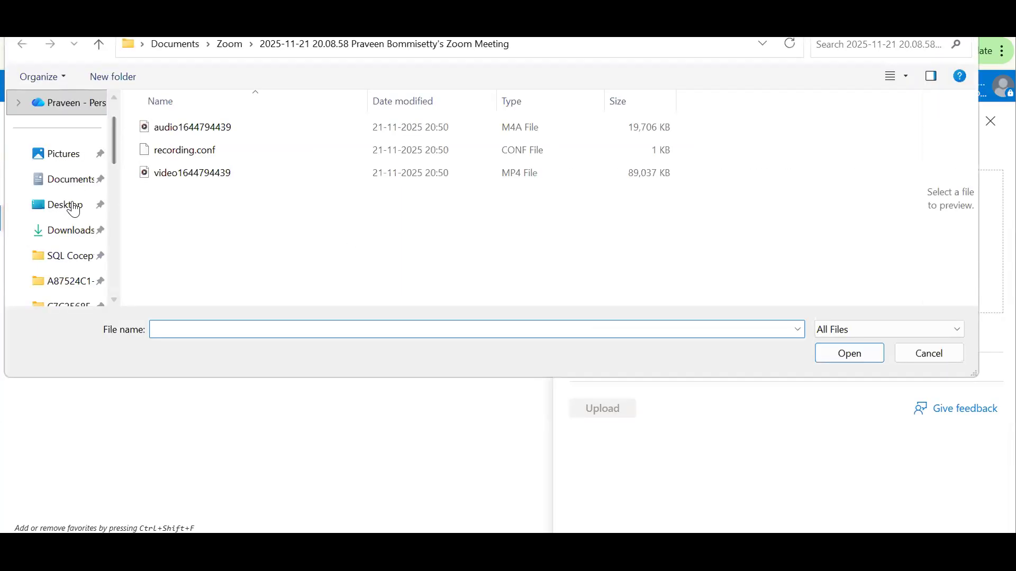
left_click(74, 208)
left_click(242, 173)
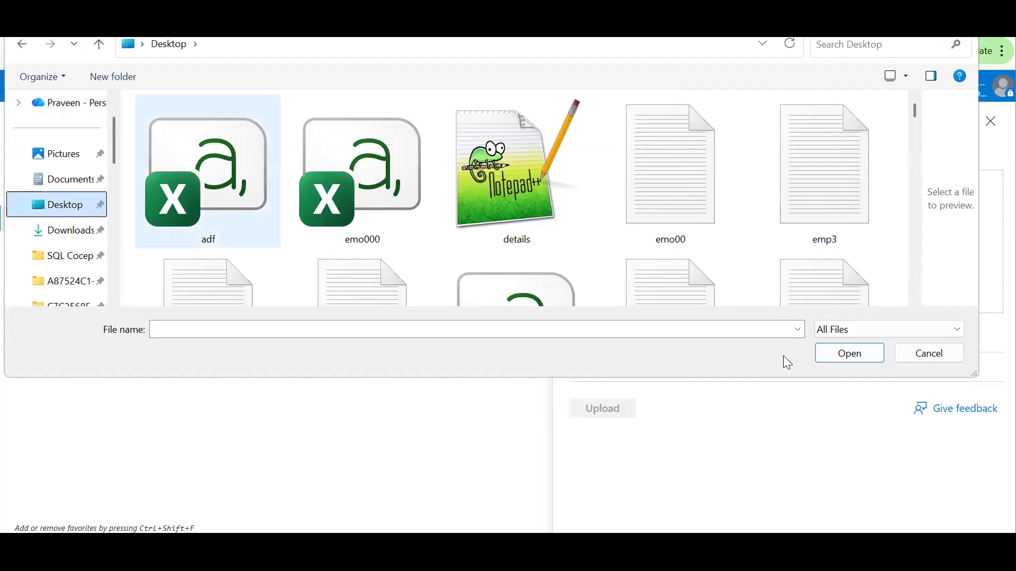
left_click(826, 354)
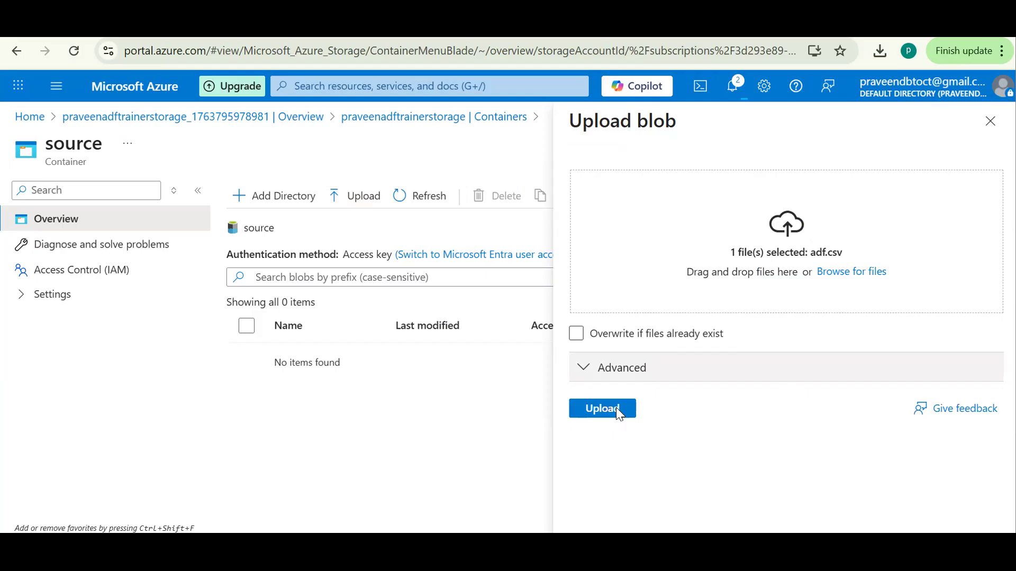
left_click(616, 410)
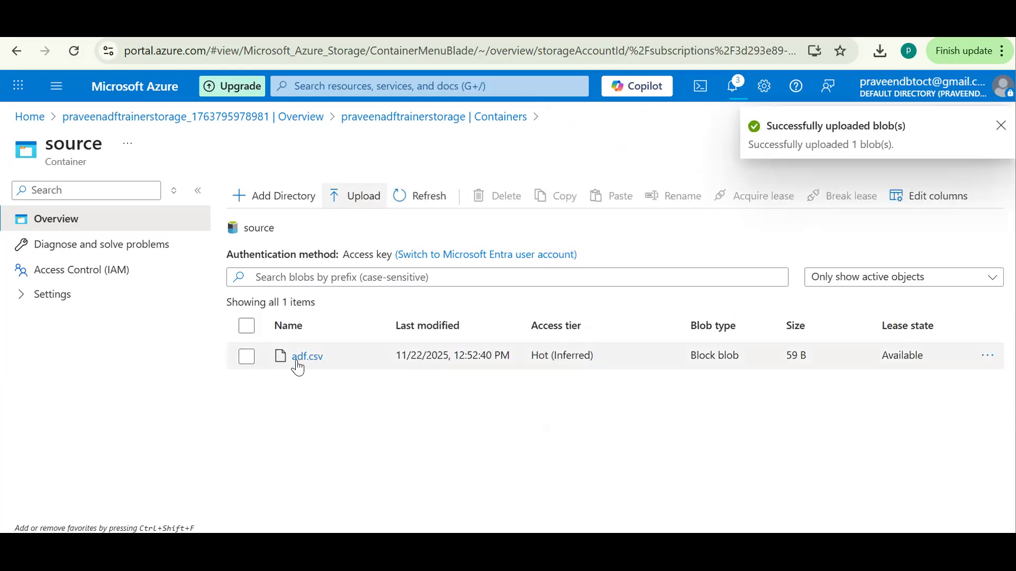
Open the uploaded adf.csv blob and preview its contents as a table
left_click(306, 356)
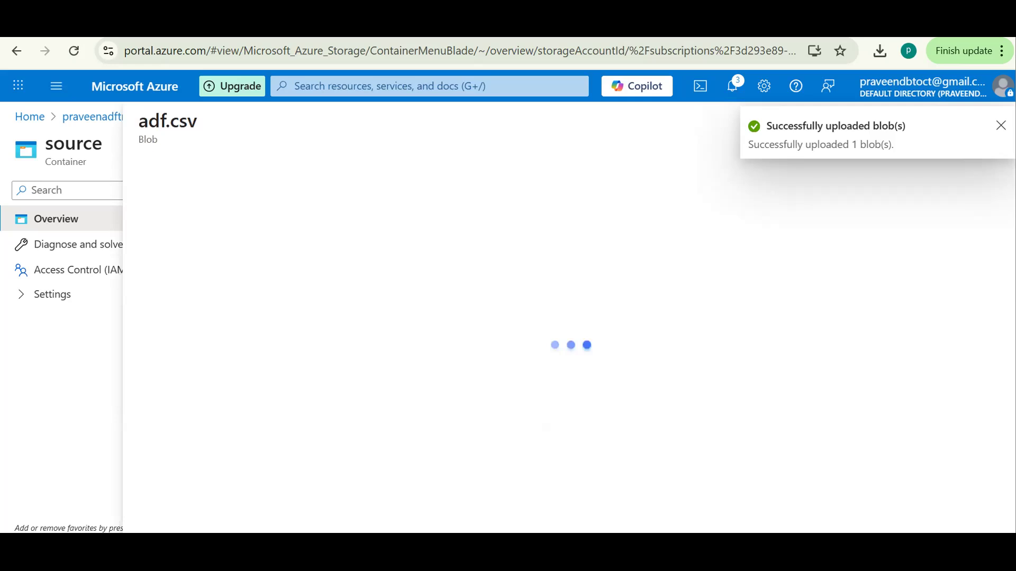
left_click(990, 121)
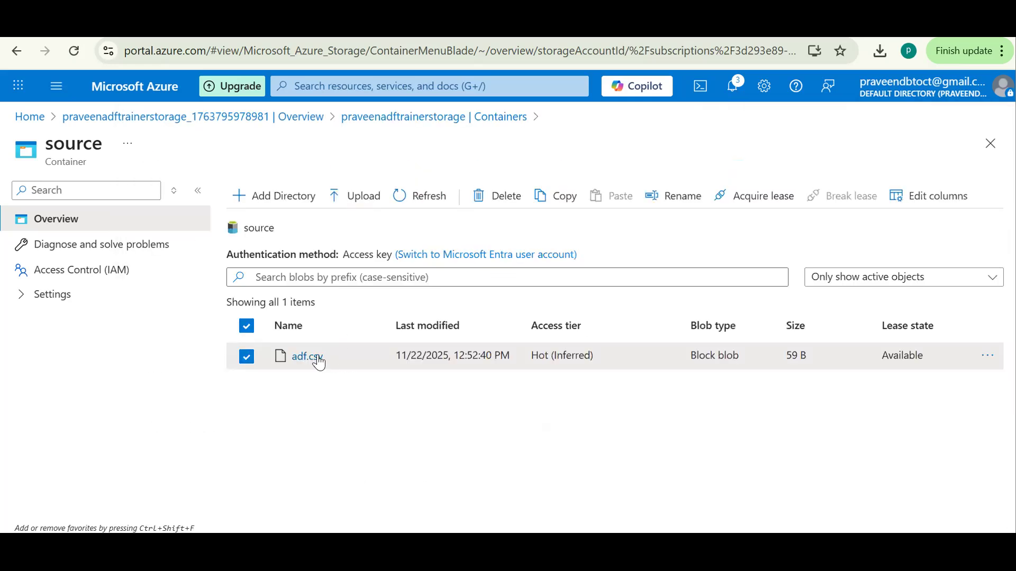
left_click(307, 357)
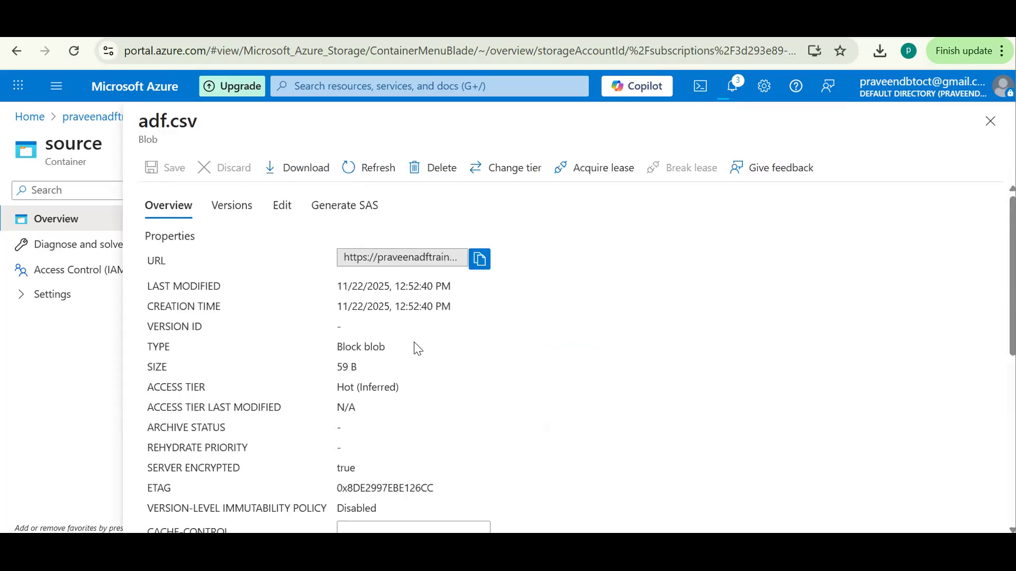
left_click(279, 213)
left_click(285, 450)
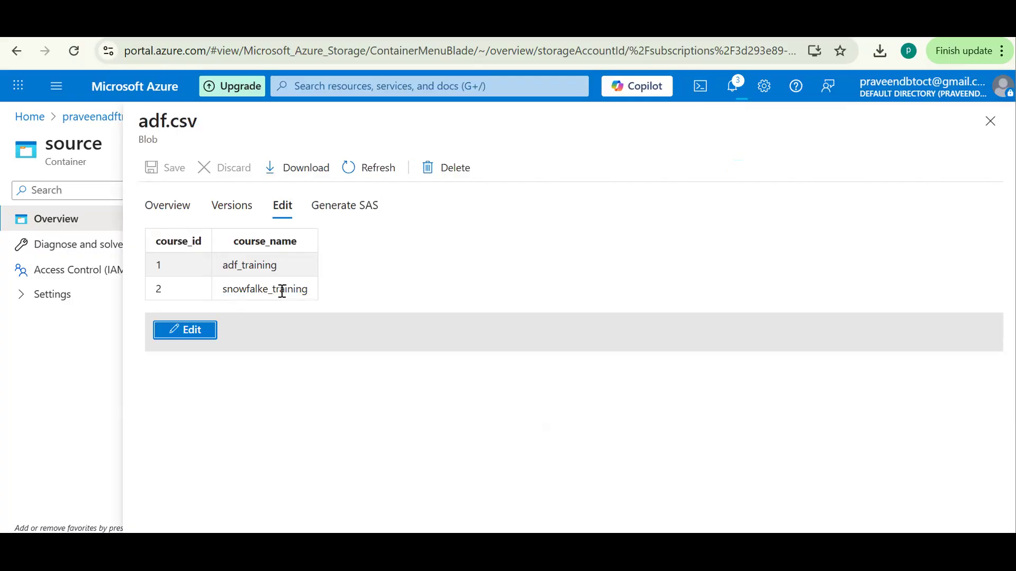
Return to the portal home page, search for storage accounts and start creating another storage account
left_click(165, 98)
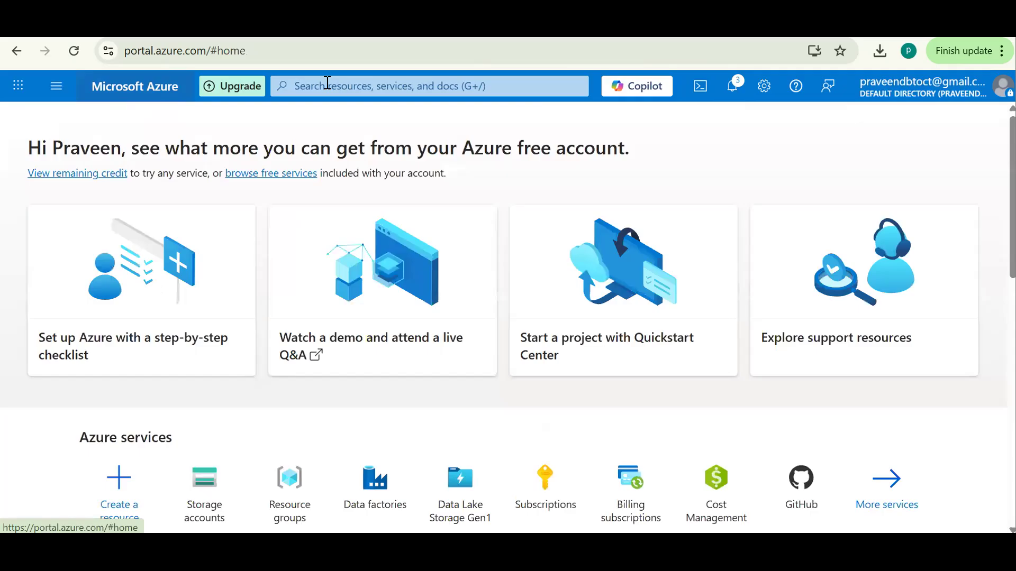
left_click(328, 83)
left_click(330, 147)
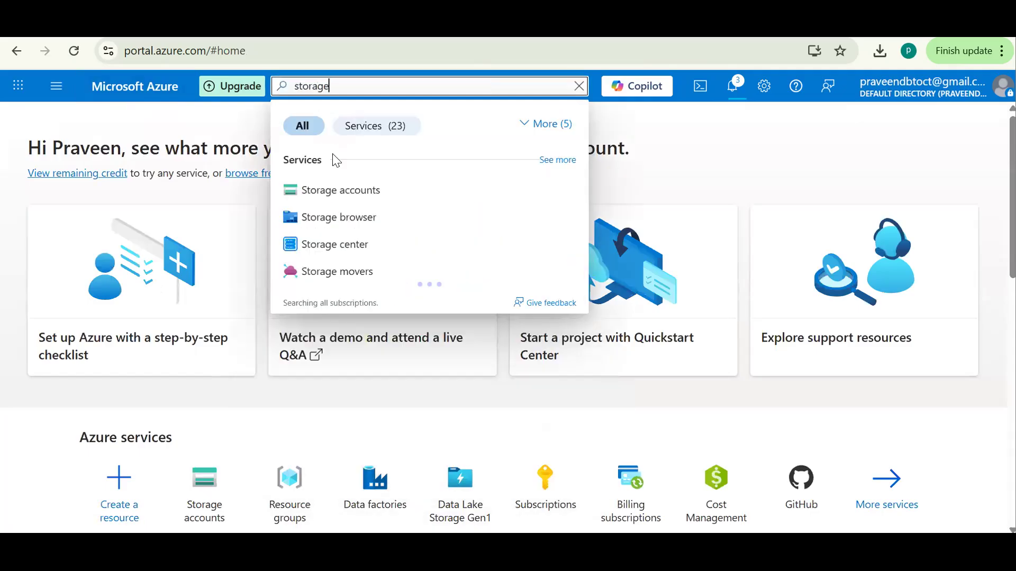
left_click(337, 188)
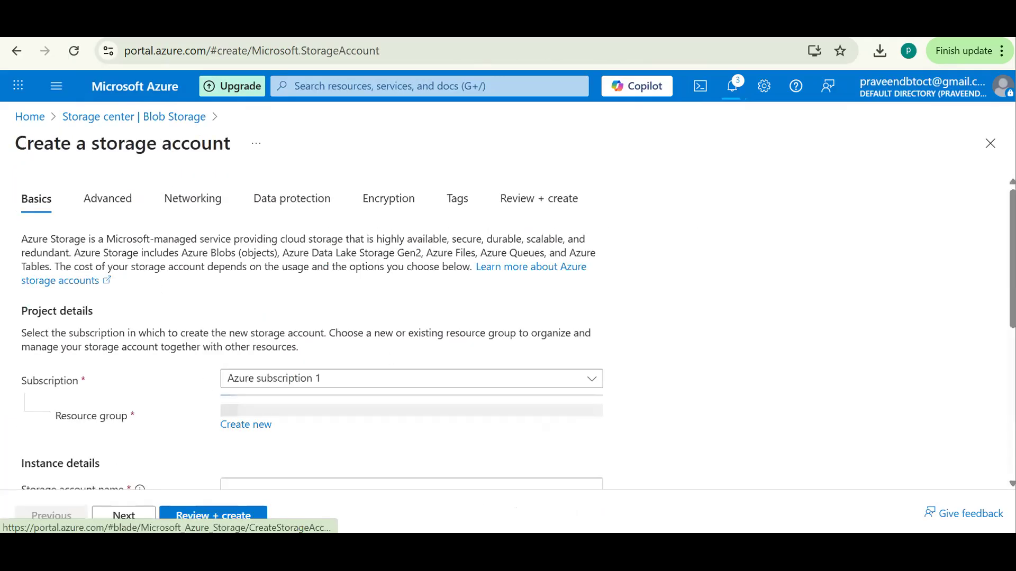
Set the preferred storage type to Azure Blob Storage or Azure Data Lake Storage Gen 2 and the redundancy to Locally-redundant storage (LRS)
scroll(272, 230, "down", 3)
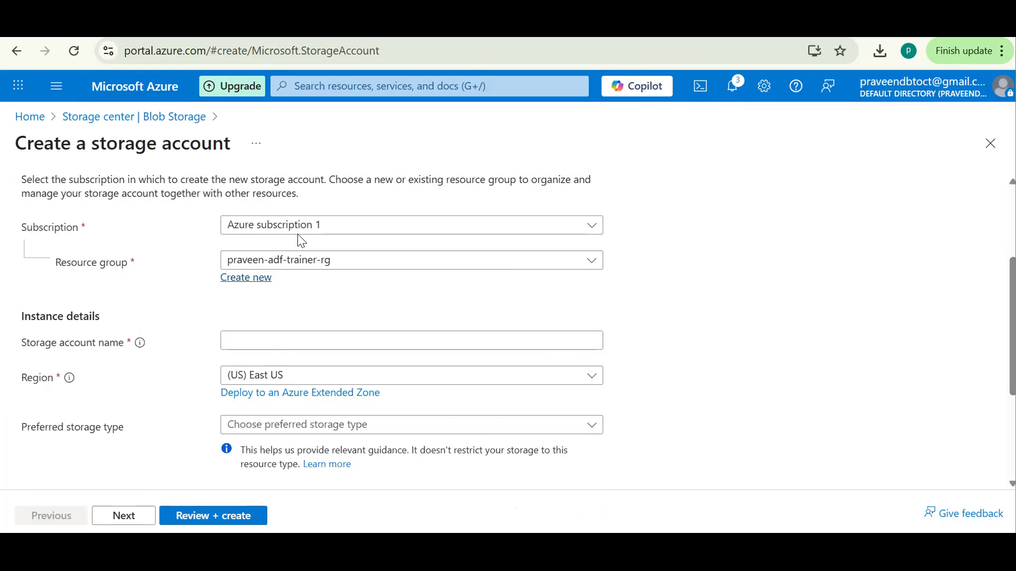
left_click(300, 346)
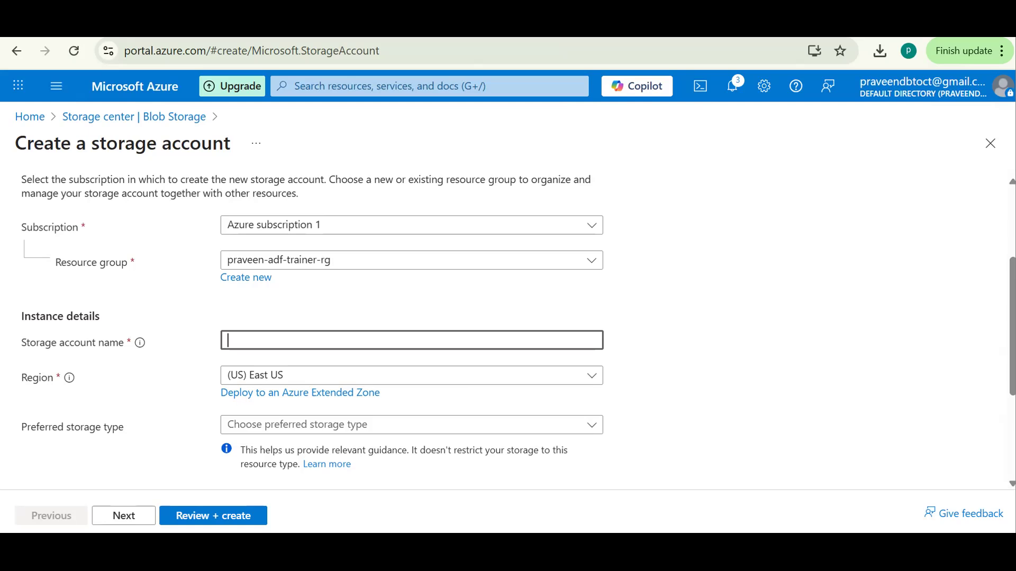
scroll(474, 281, "down", 2)
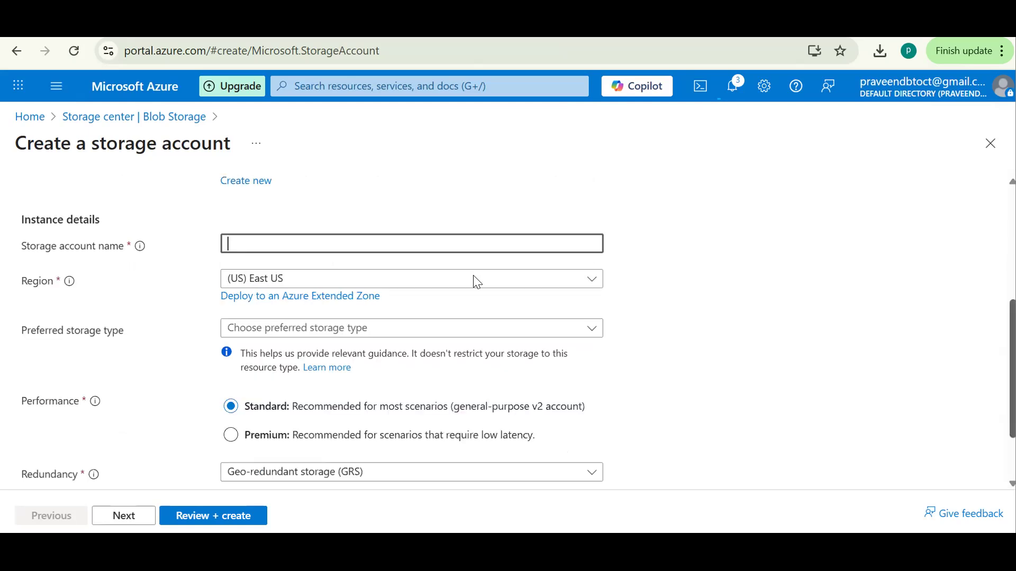
scroll(455, 248, "down", 2)
left_click(407, 273)
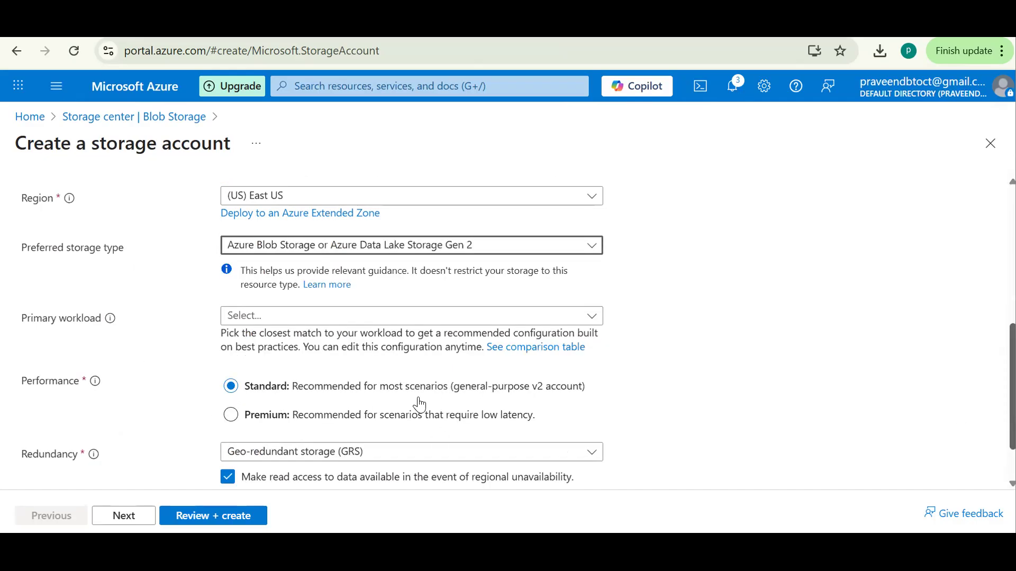
scroll(415, 402, "down", 1)
left_click(650, 328)
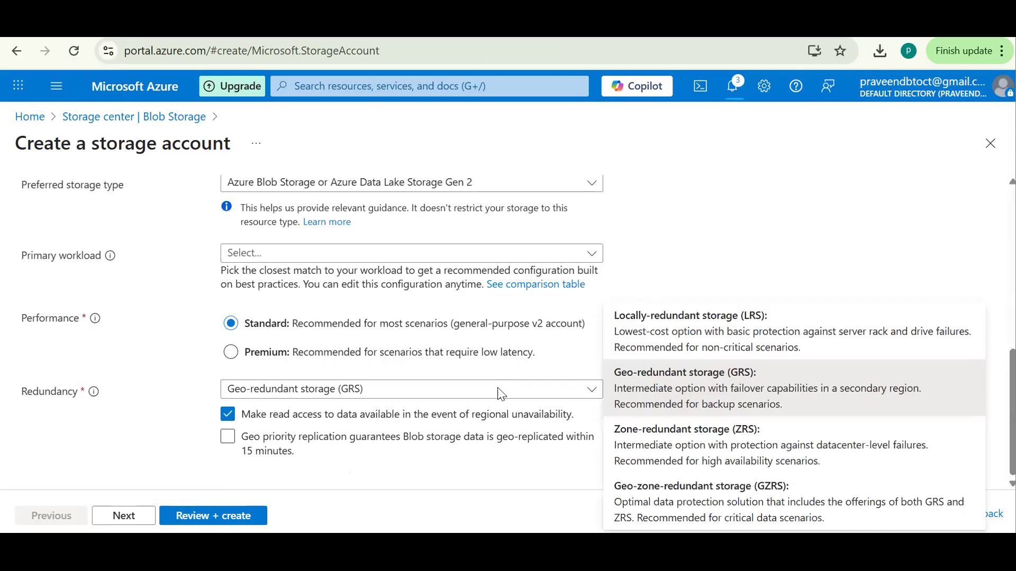
Allow anonymous access on individual containers, enable hierarchical namespace, and go through the networking and data protection settings to encryption
left_click(125, 516)
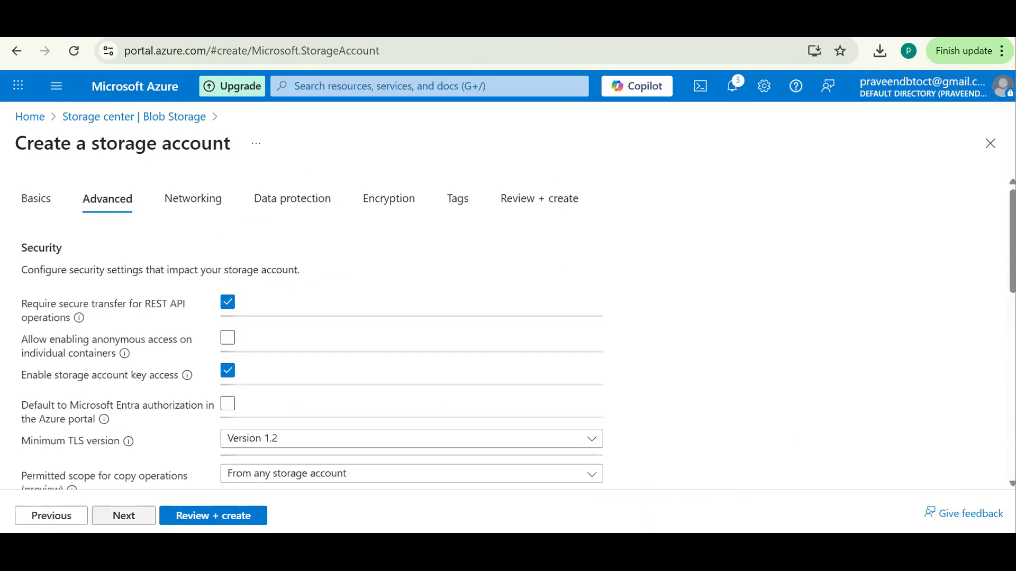
scroll(751, 310, "down", 3)
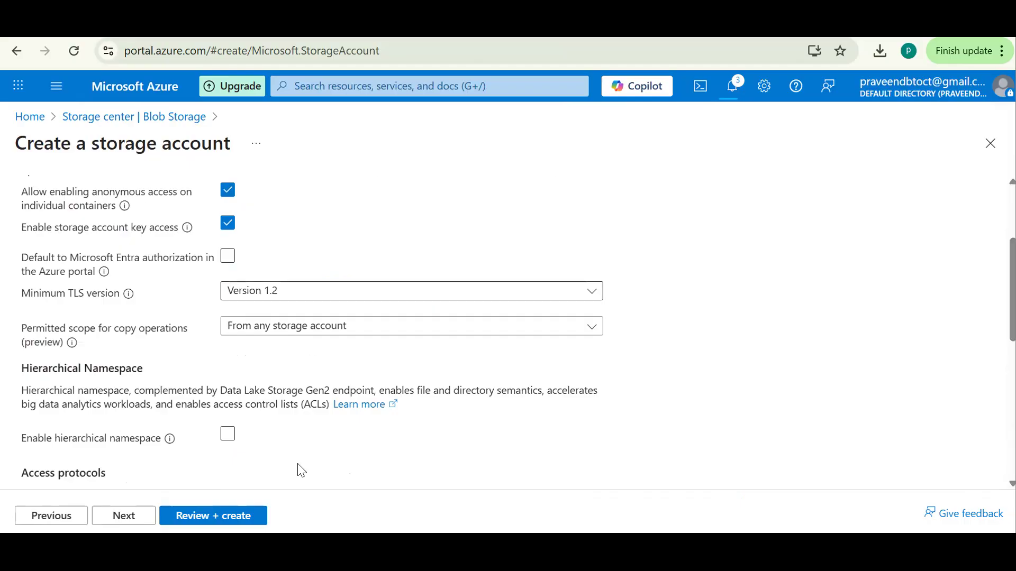
left_click(227, 436)
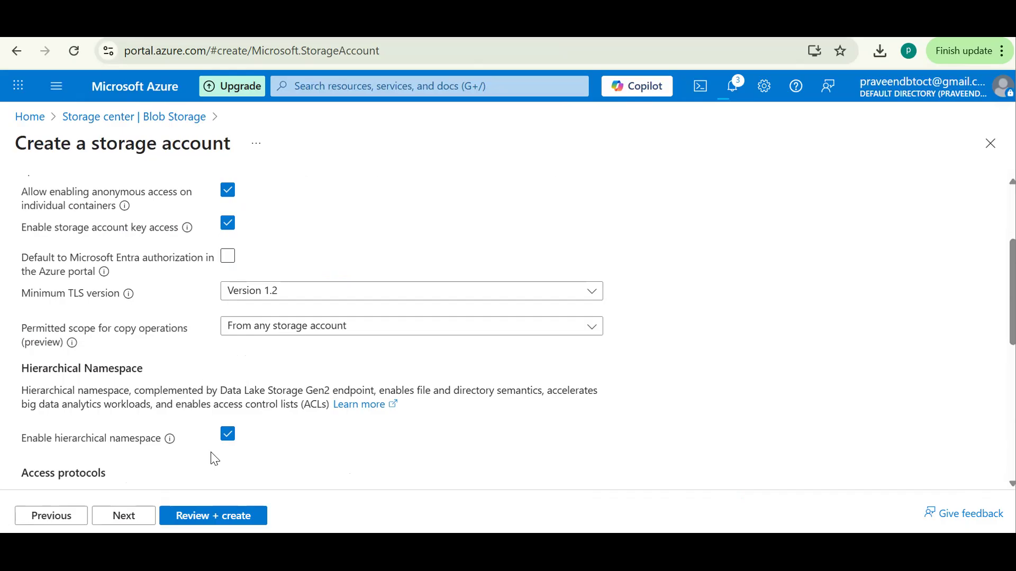
scroll(213, 460, "down", 1)
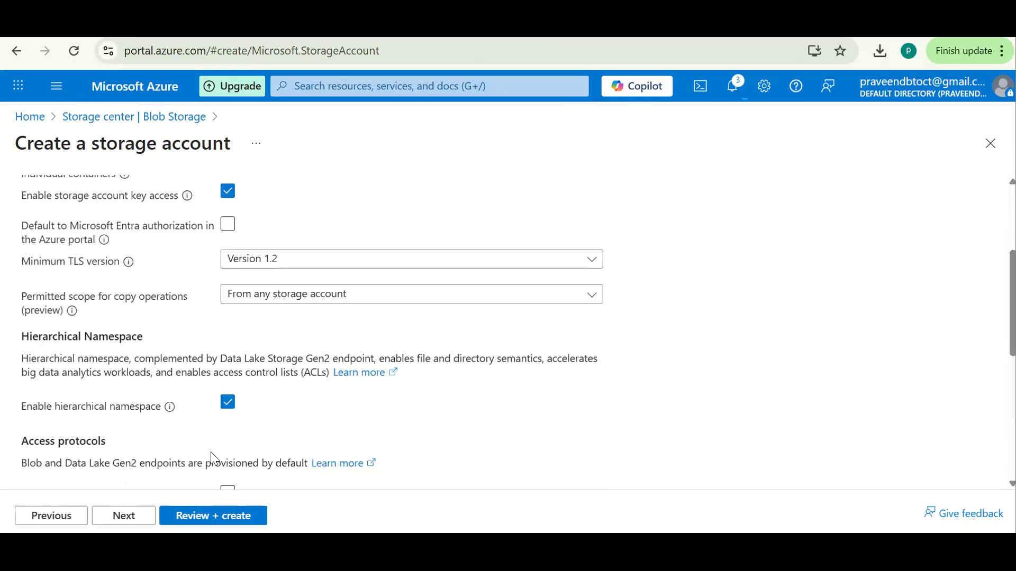
scroll(214, 460, "down", 1)
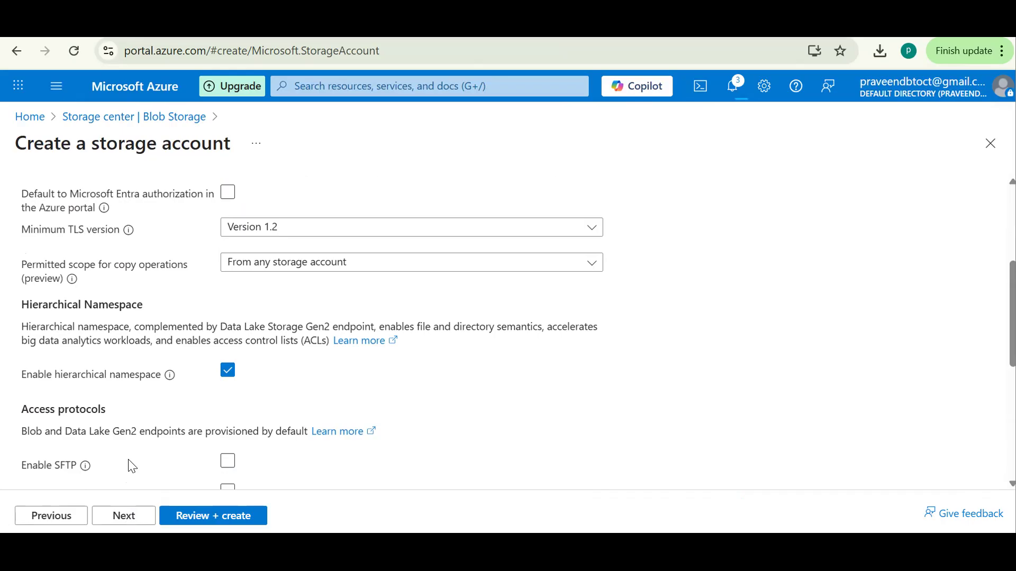
left_click(132, 515)
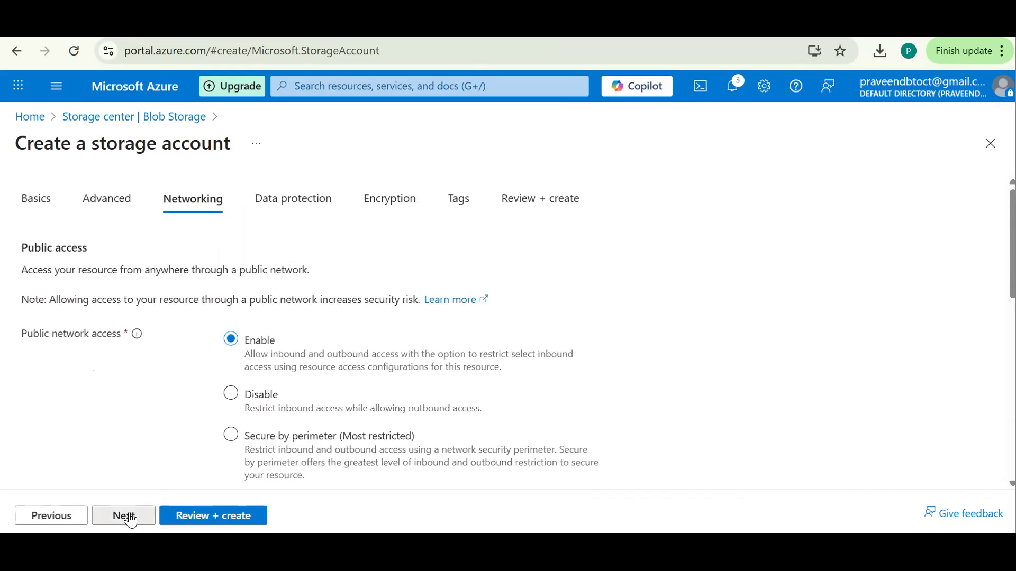
left_click(127, 516)
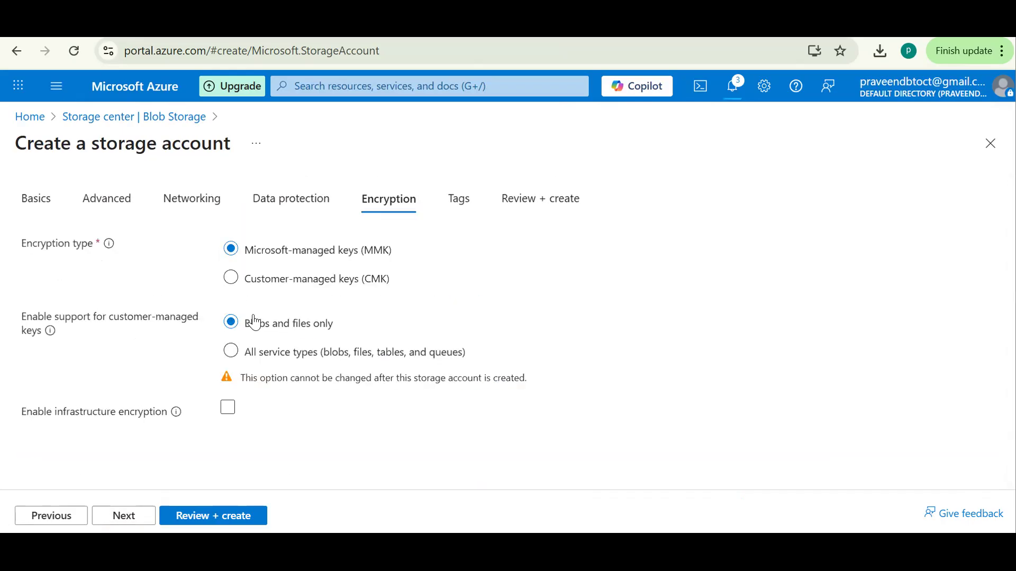
Leave the storage account creation form and open the existing storage account from the storage accounts list
left_click(316, 84)
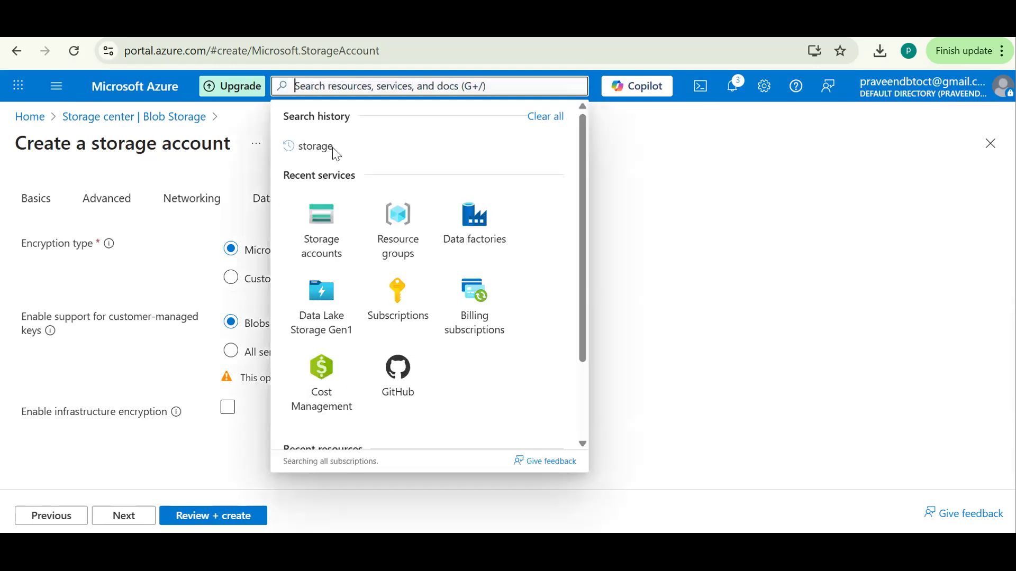
left_click(334, 150)
left_click(337, 188)
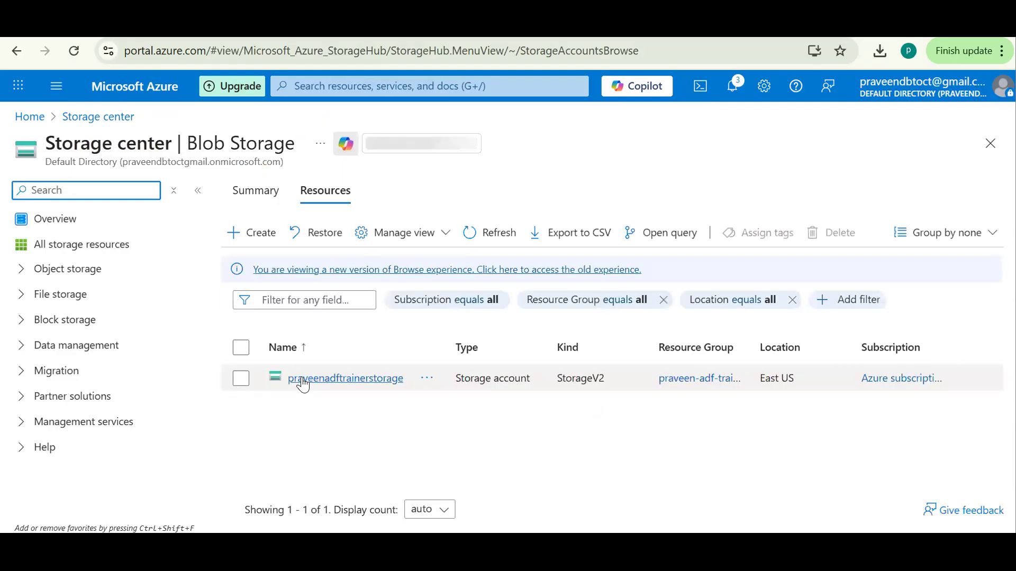
left_click(302, 379)
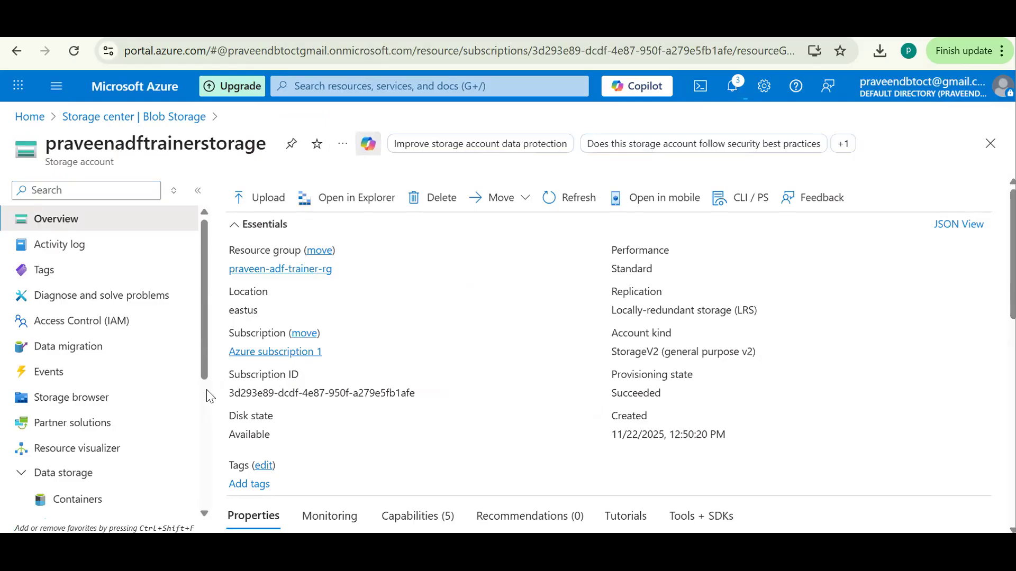
Create a private blob container named target in the storage account
scroll(134, 305, "down", 5)
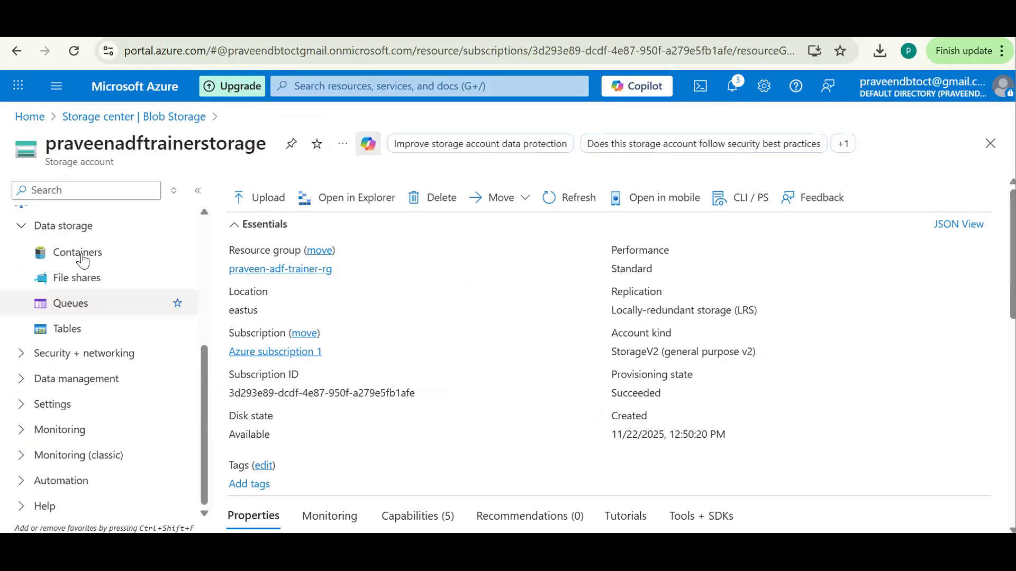
left_click(83, 261)
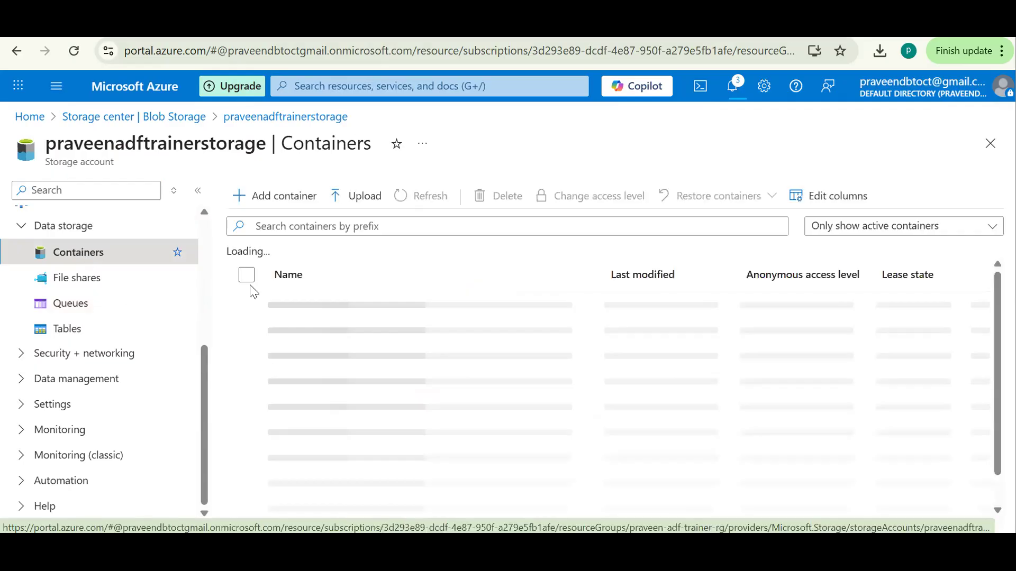
left_click(286, 206)
type("target")
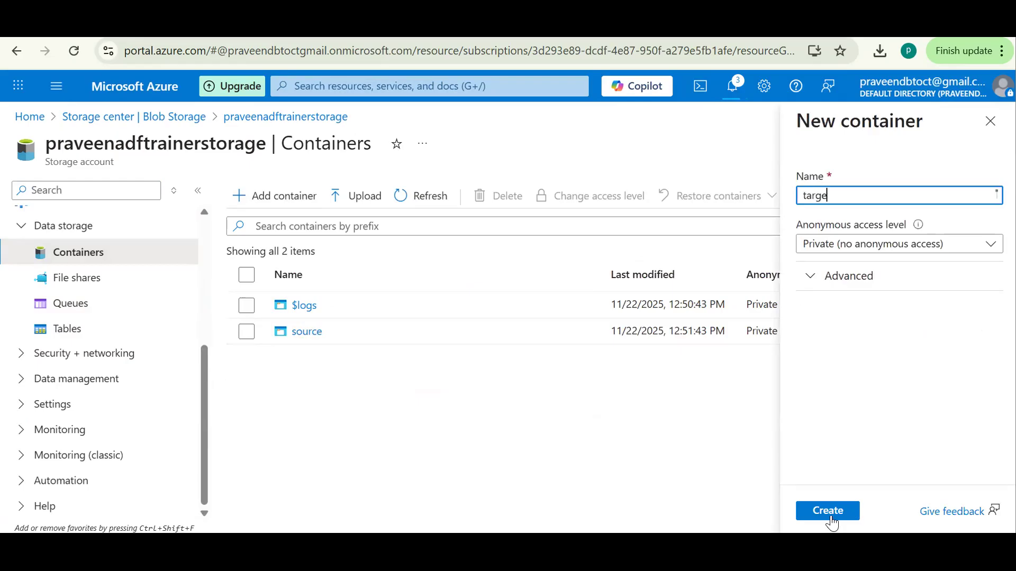
left_click(817, 514)
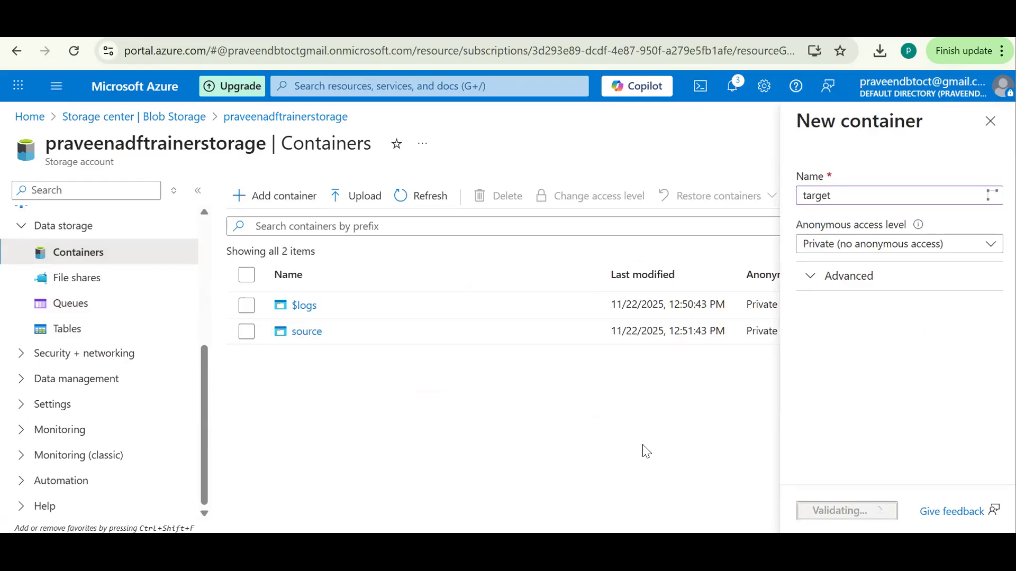